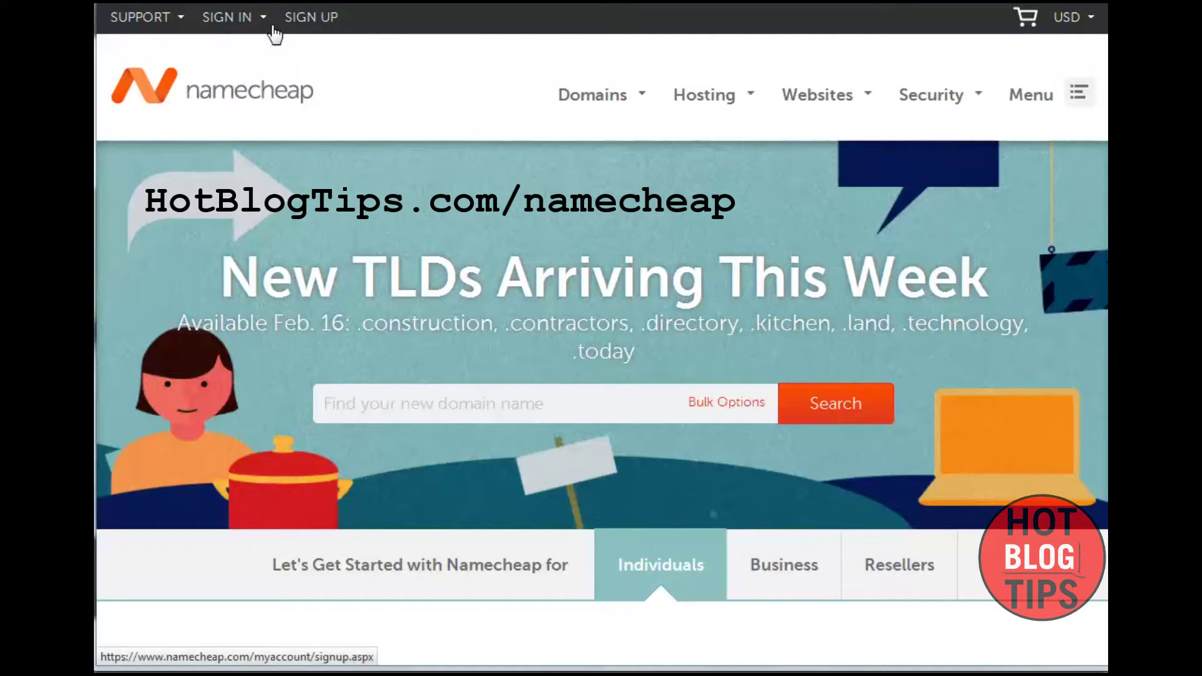
# - Open the Namecheap sign-up page and review the fields of the account creation form
pyautogui.click(309, 22)
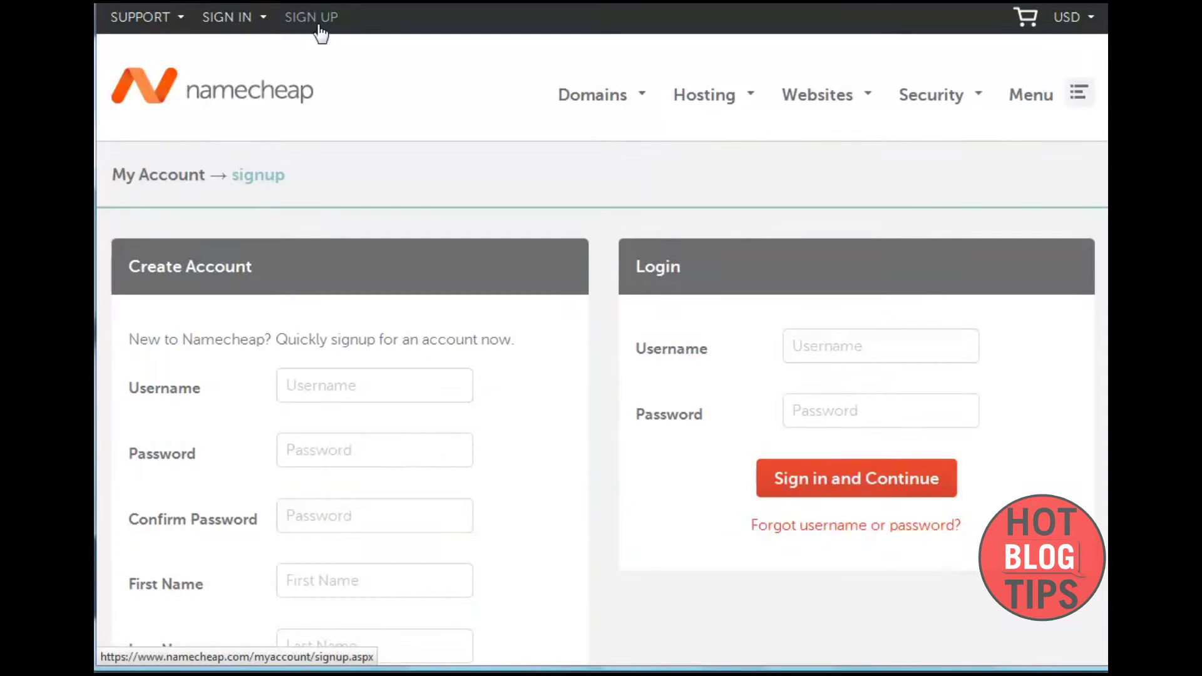
pyautogui.scroll(-2, 536, 464)
pyautogui.scroll(-4, 536, 464)
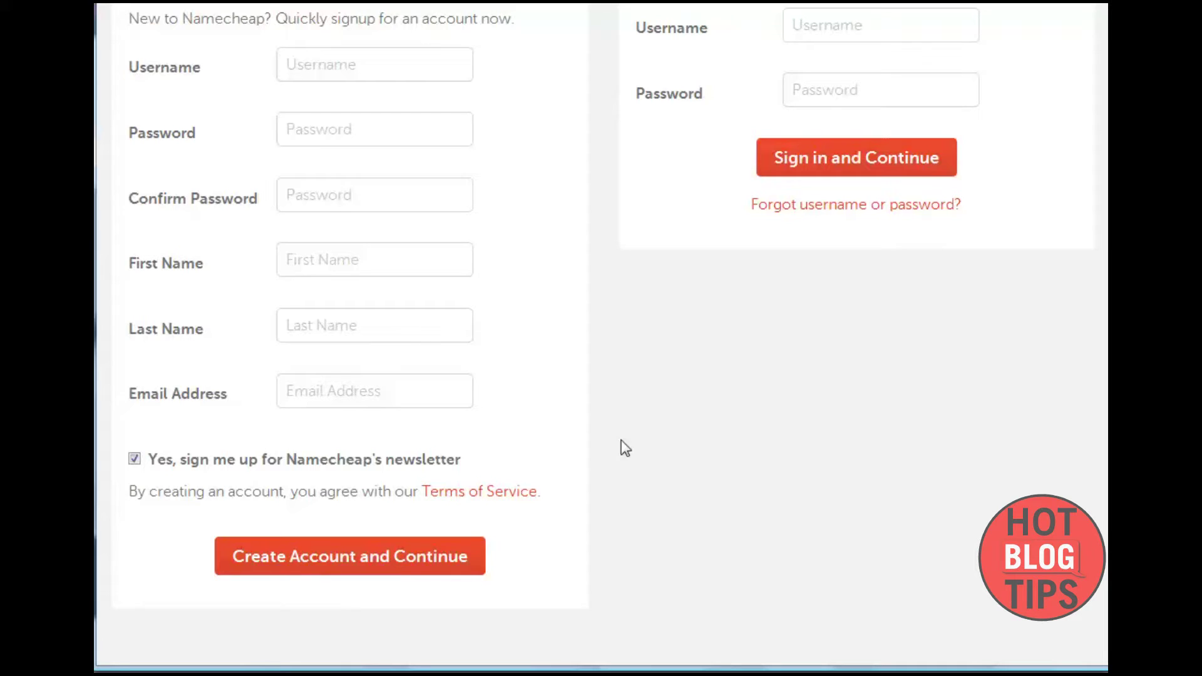
pyautogui.scroll(5, 609, 431)
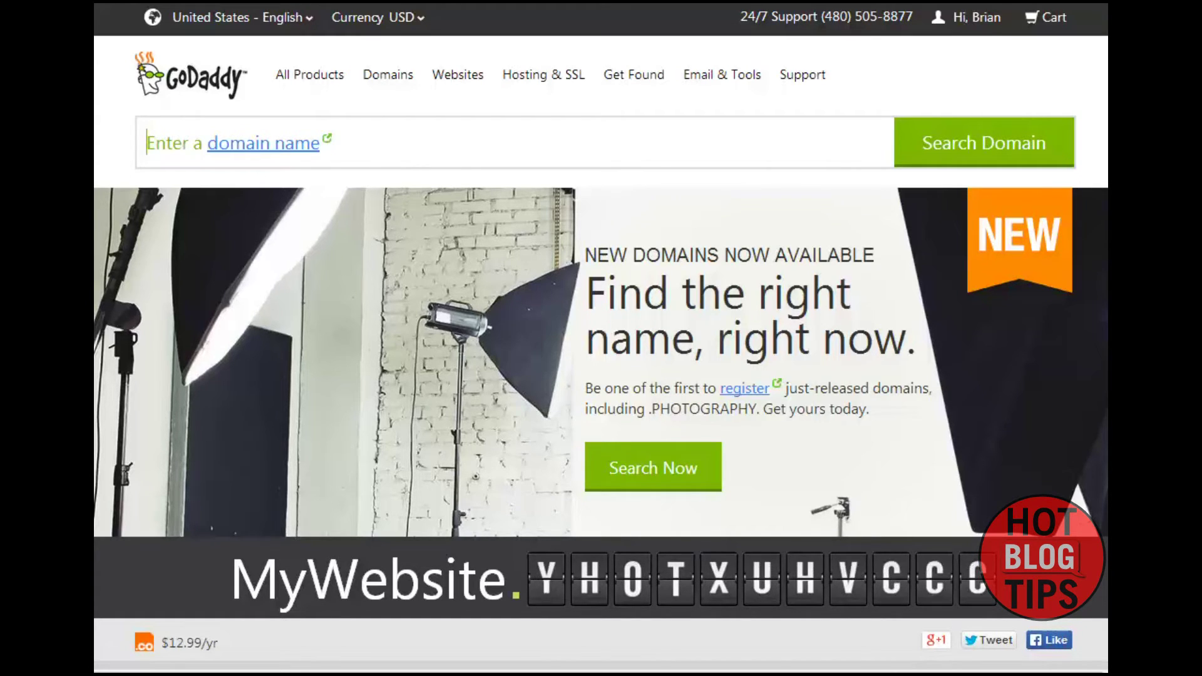
# - Switch to GoDaddy, open the domain details of CALS4PALS.COM and turn its domain lock off
pyautogui.click(986, 25)
pyautogui.click(557, 142)
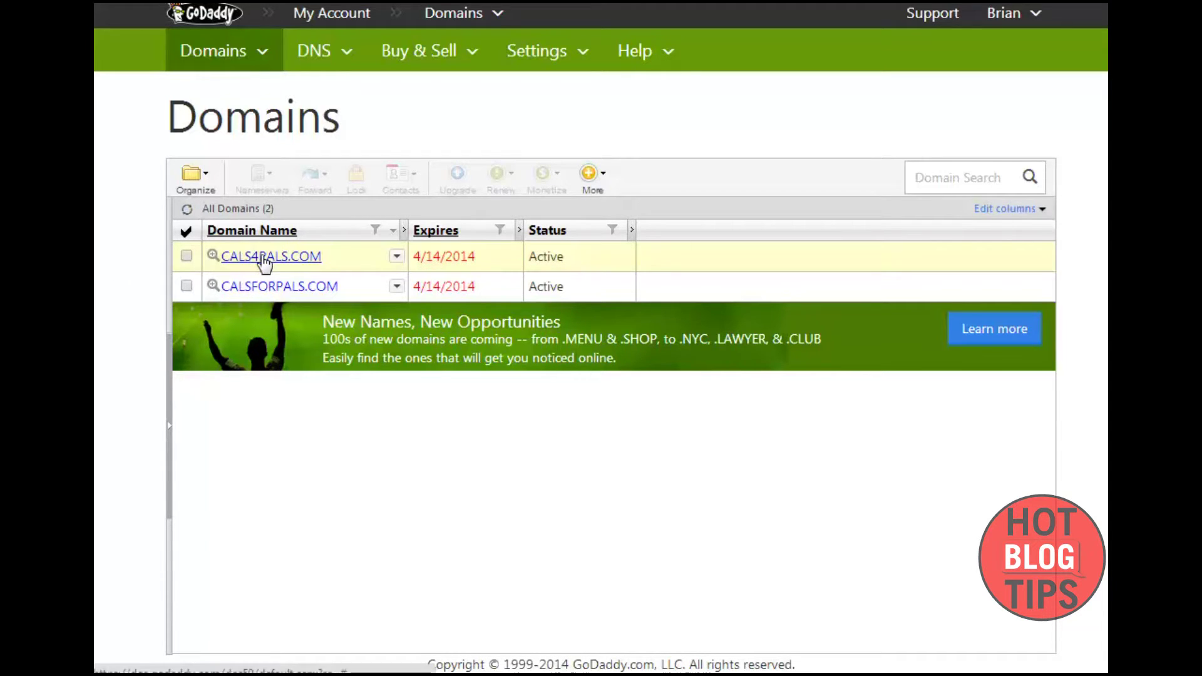
pyautogui.click(240, 258)
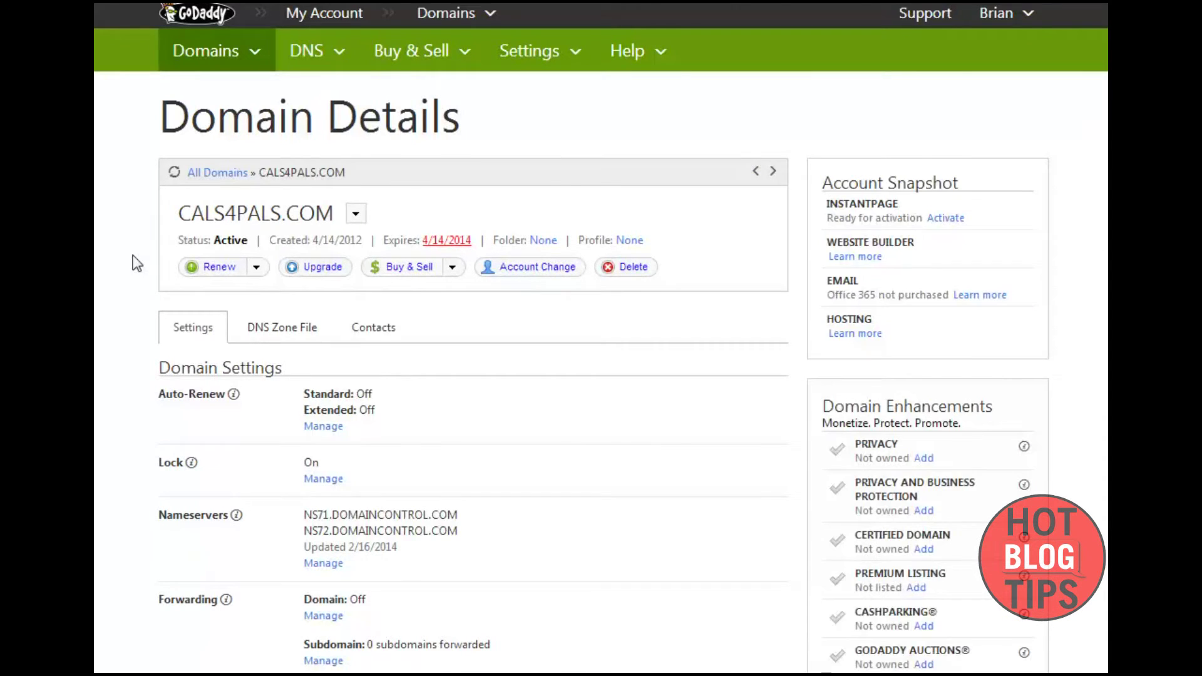
pyautogui.scroll(-3, 137, 263)
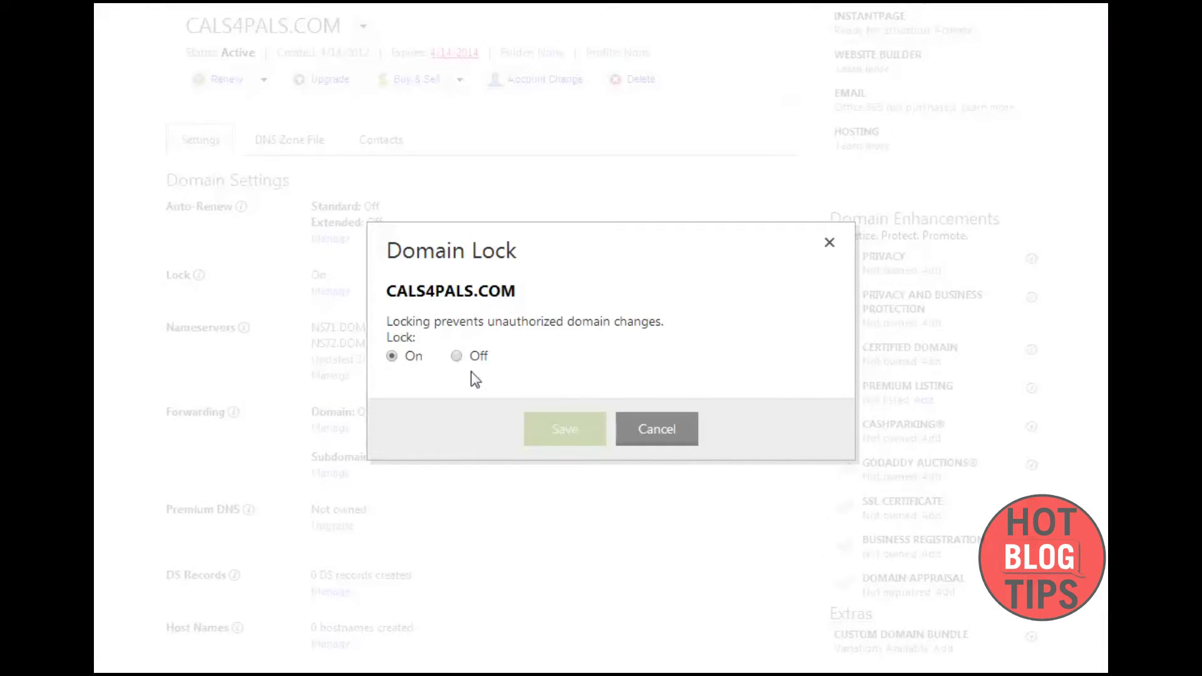
pyautogui.click(457, 356)
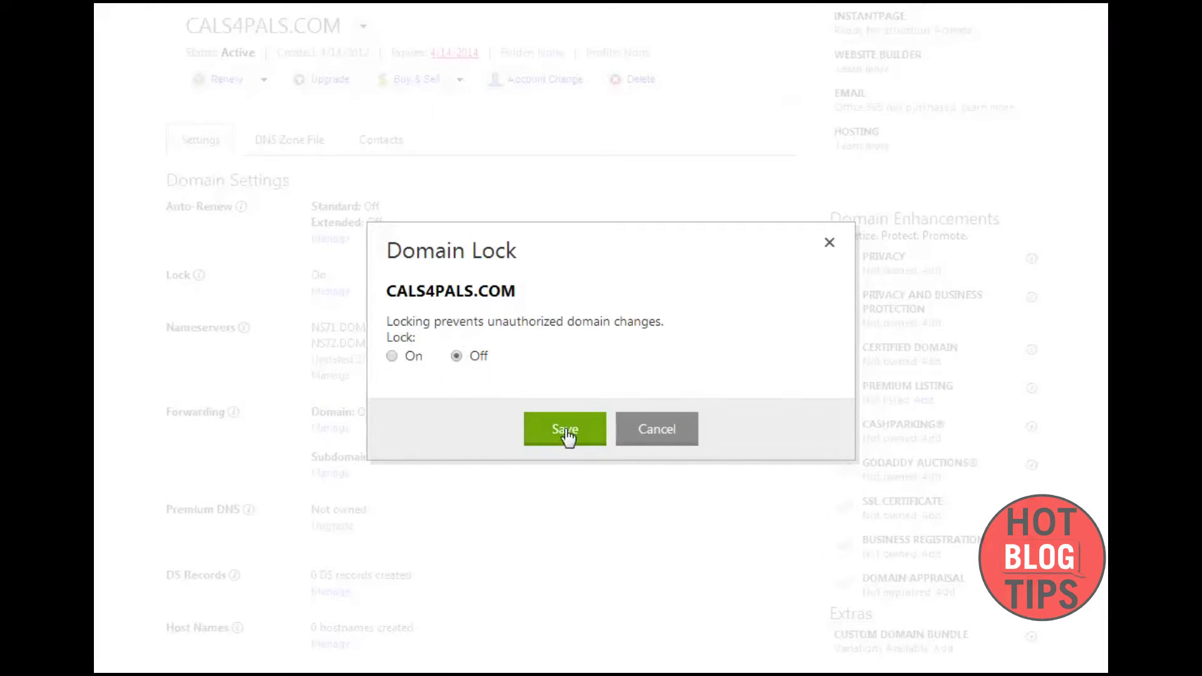
pyautogui.click(539, 430)
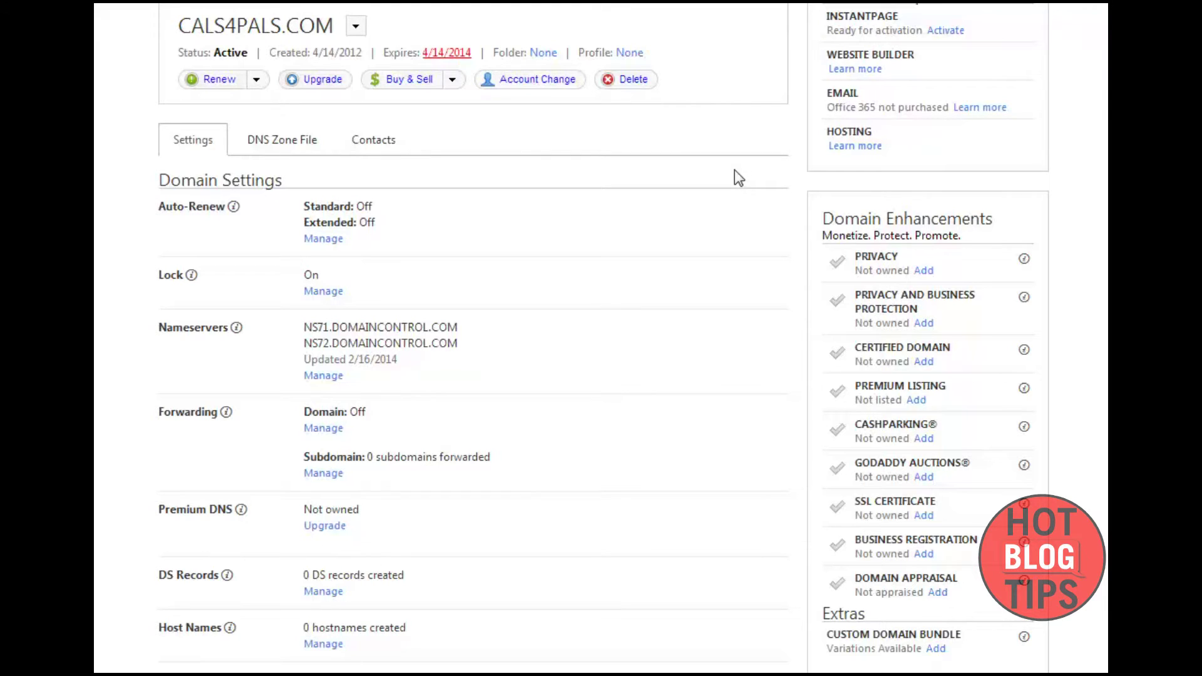
# - Return to the list of all domains, open CALSFORPALS.COM and turn its domain lock off
pyautogui.scroll(3, 603, 209)
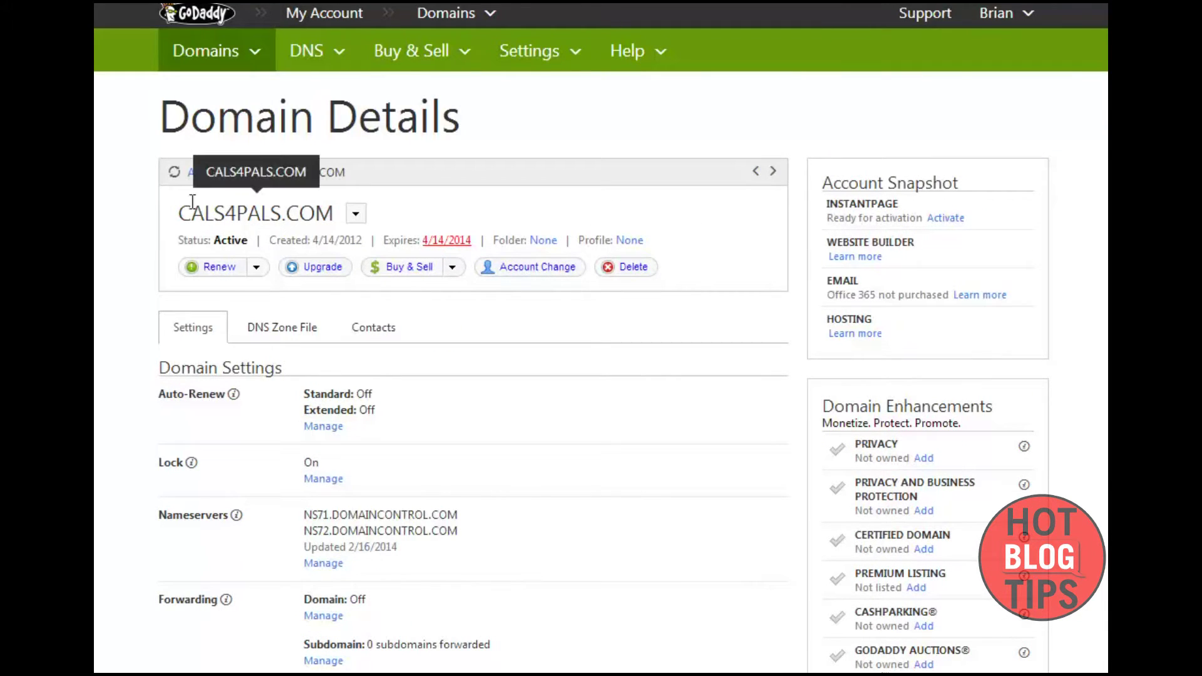
pyautogui.click(227, 172)
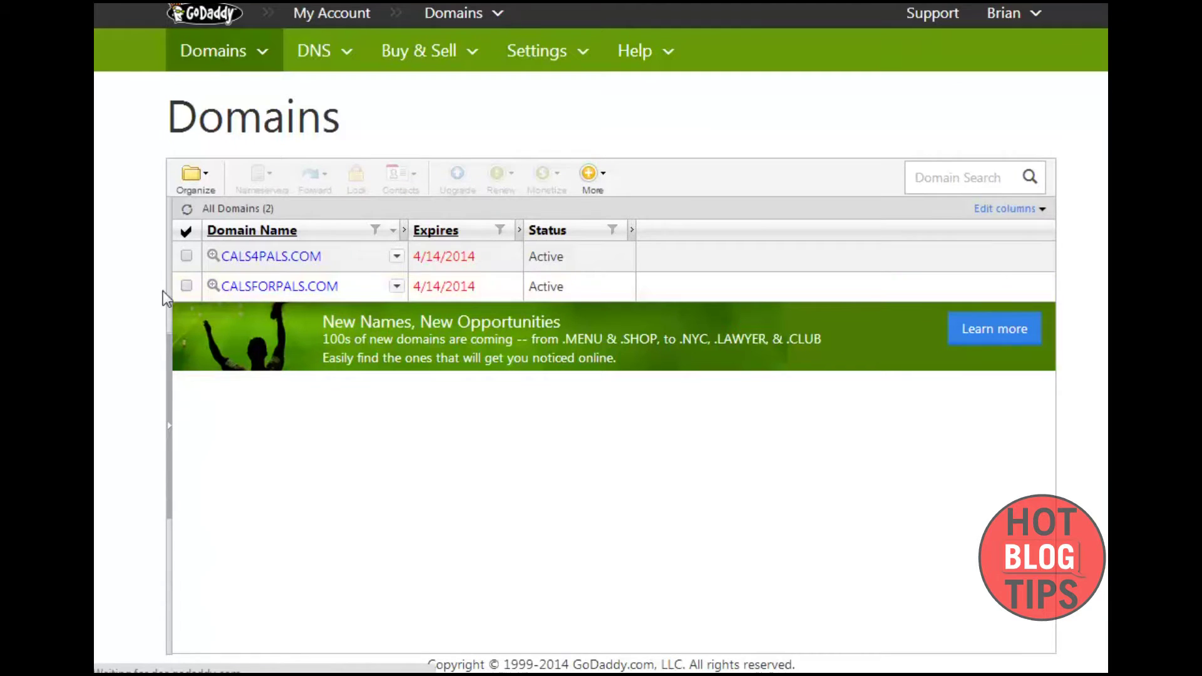
pyautogui.hotkey('alt', 'Left')
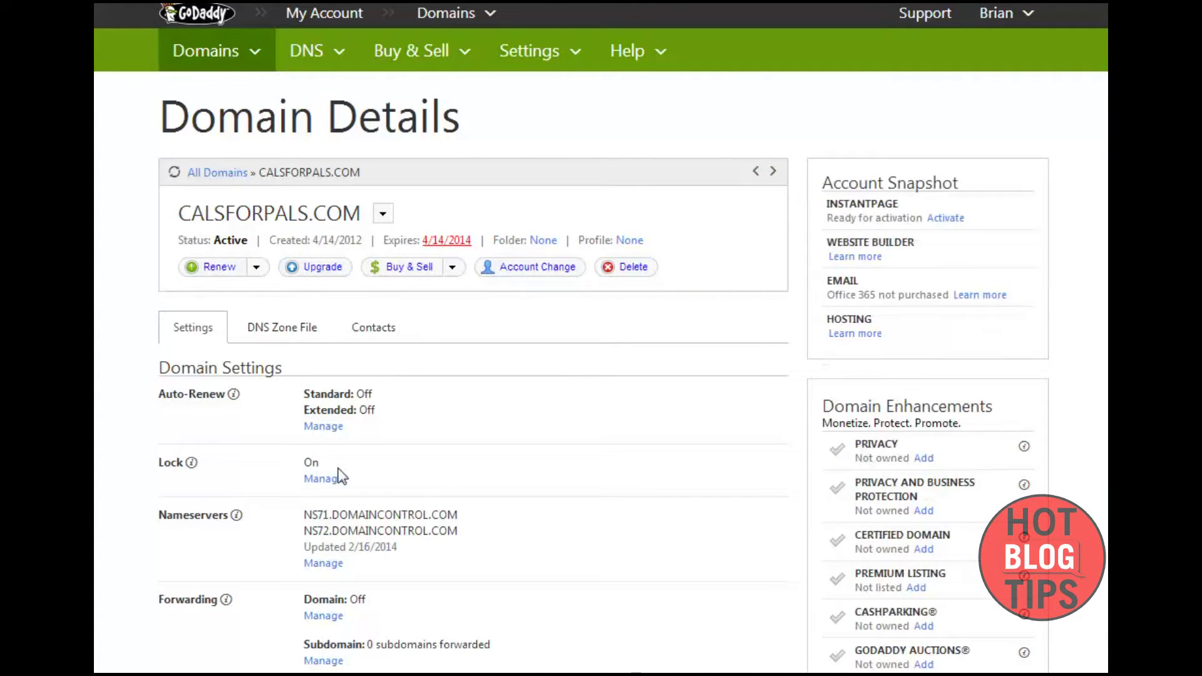
pyautogui.click(471, 478)
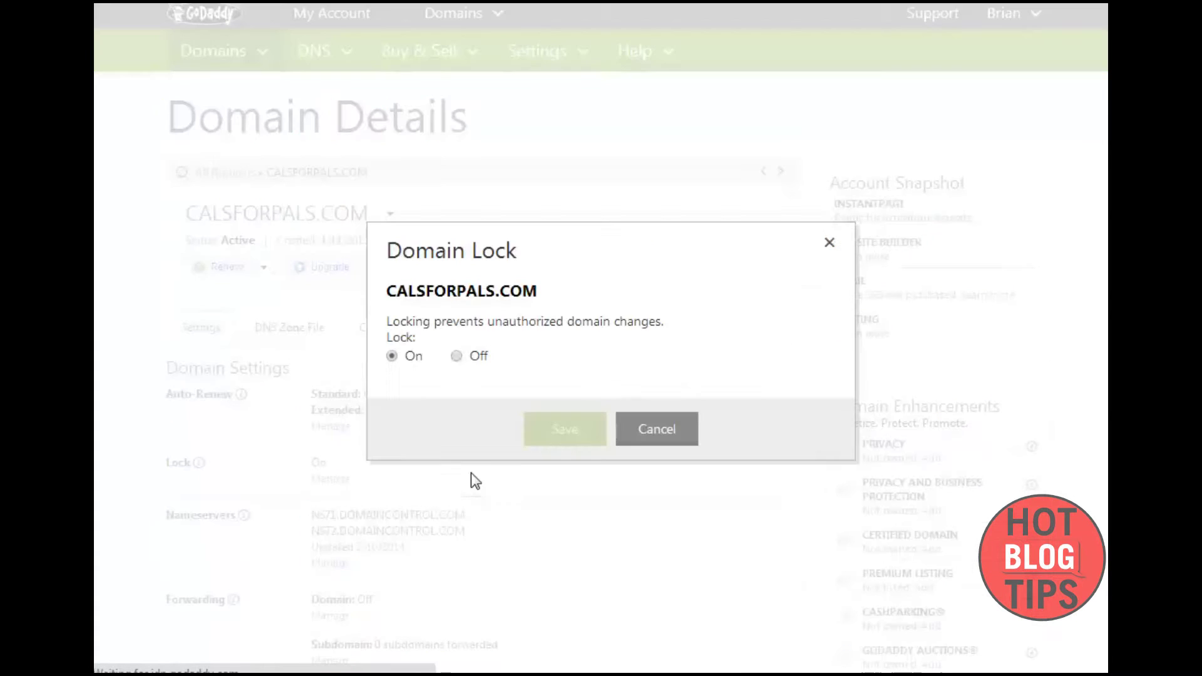
pyautogui.click(456, 356)
pyautogui.click(559, 429)
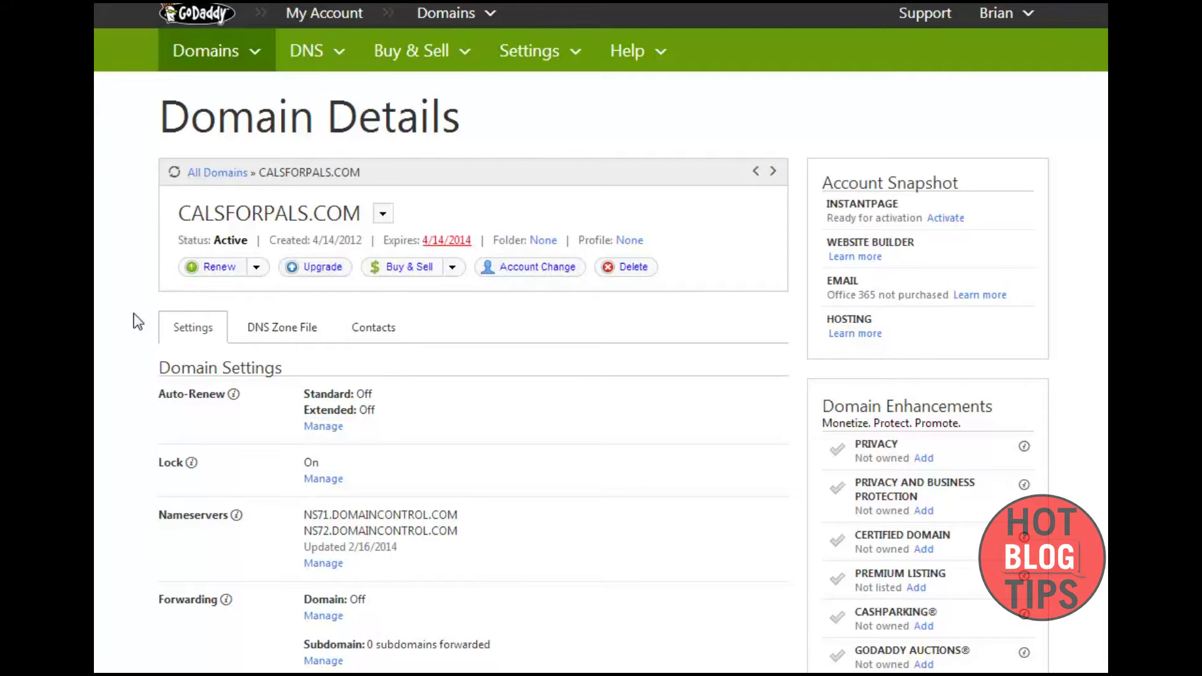
# - Send the authorization code for CALSFORPALS.COM to the administrative email address
pyautogui.scroll(-2, 133, 321)
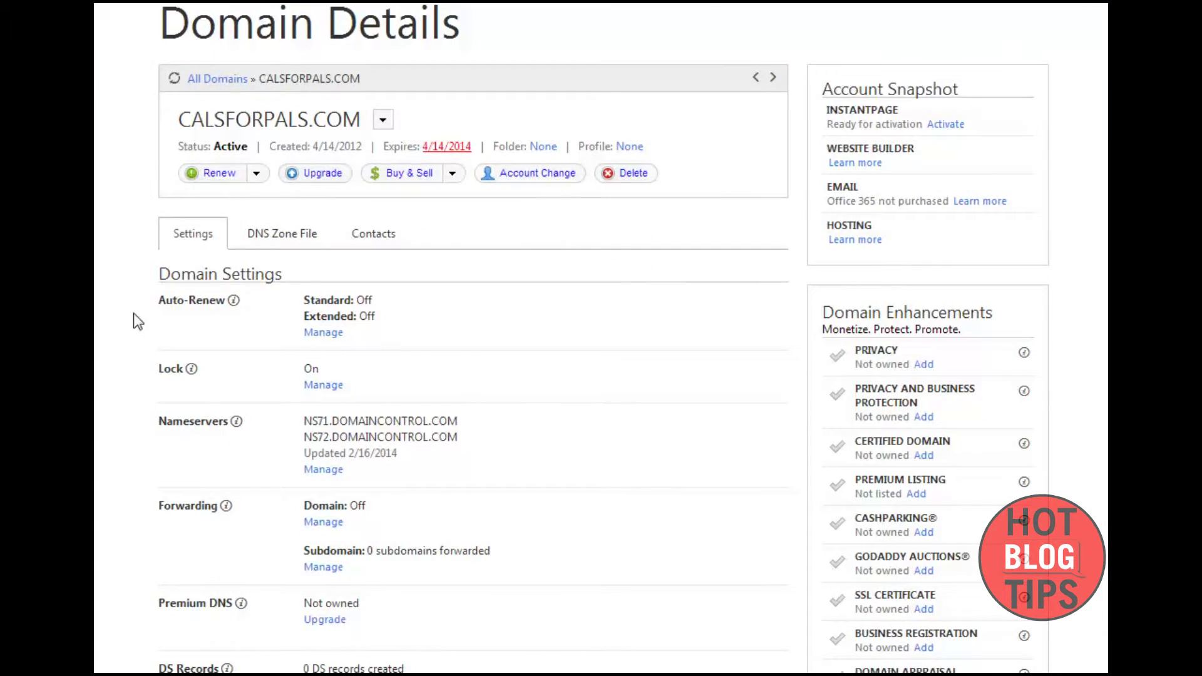
pyautogui.scroll(-2, 133, 313)
pyautogui.scroll(-1, 134, 313)
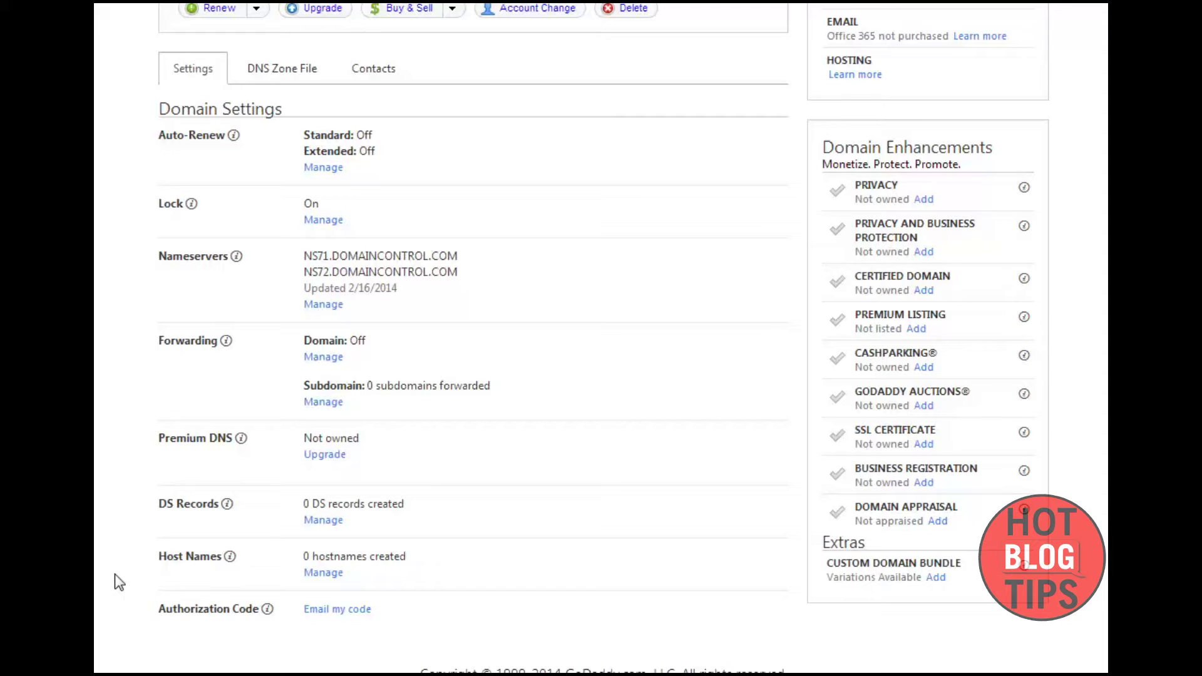
pyautogui.click(333, 611)
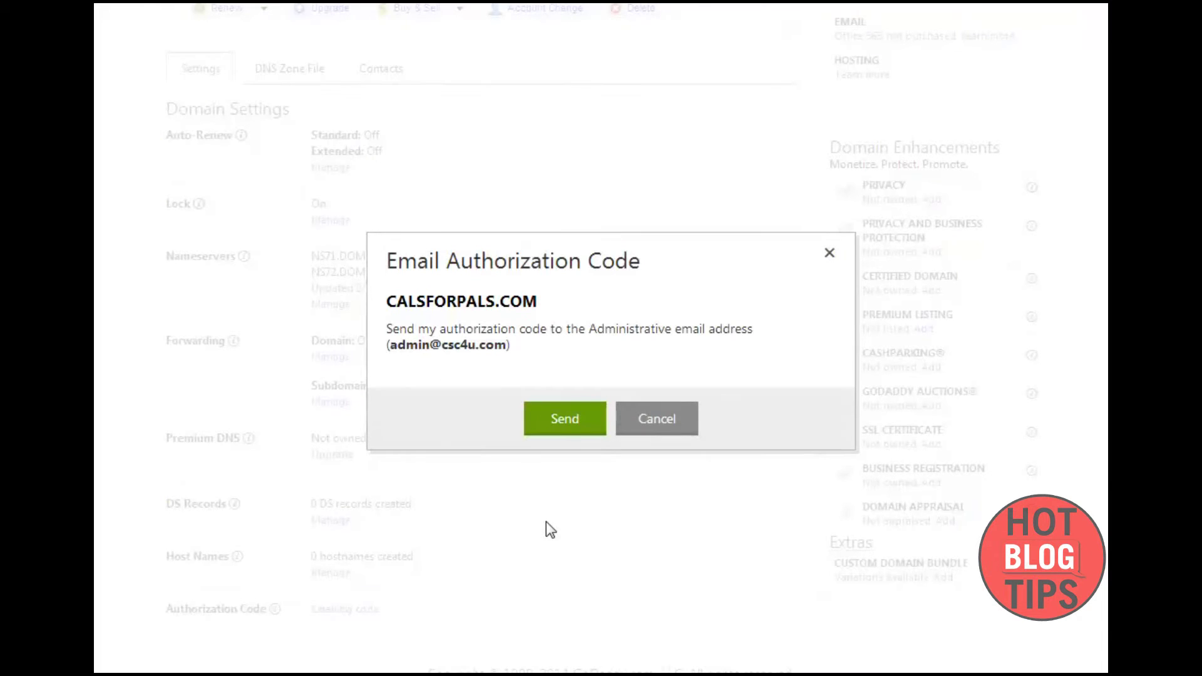
pyautogui.click(572, 426)
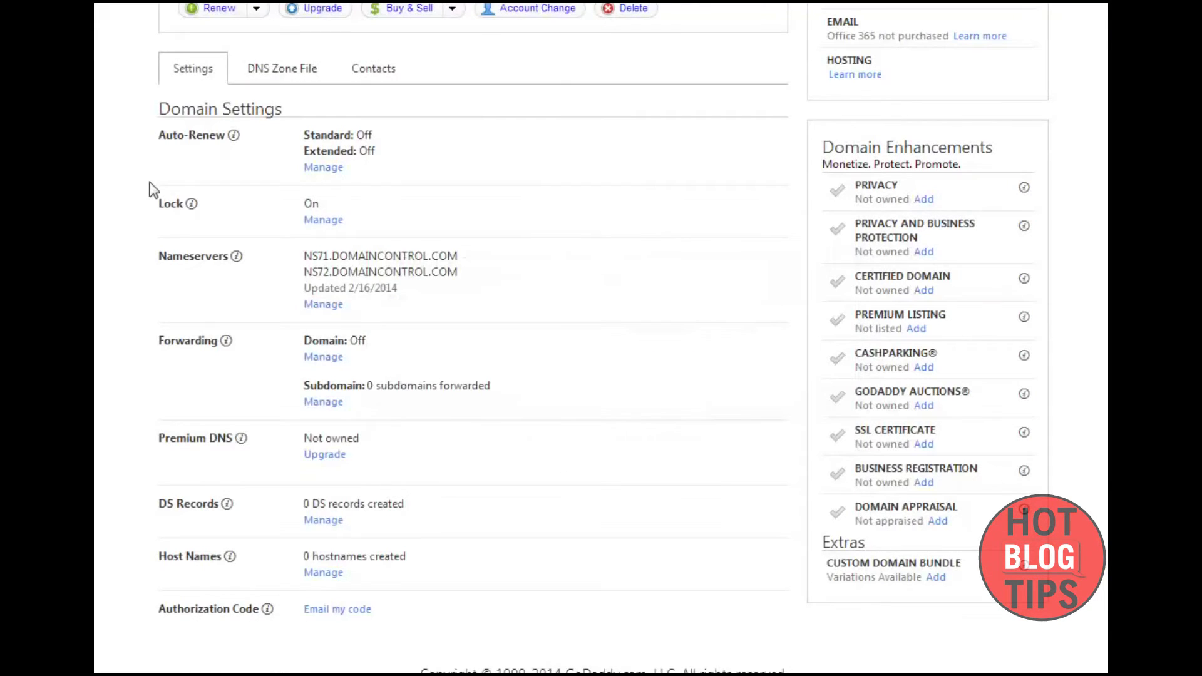
# - Open CALS4PALS.COM from the list of all domains and send its authorization code to the administrative email address
pyautogui.scroll(4, 163, 219)
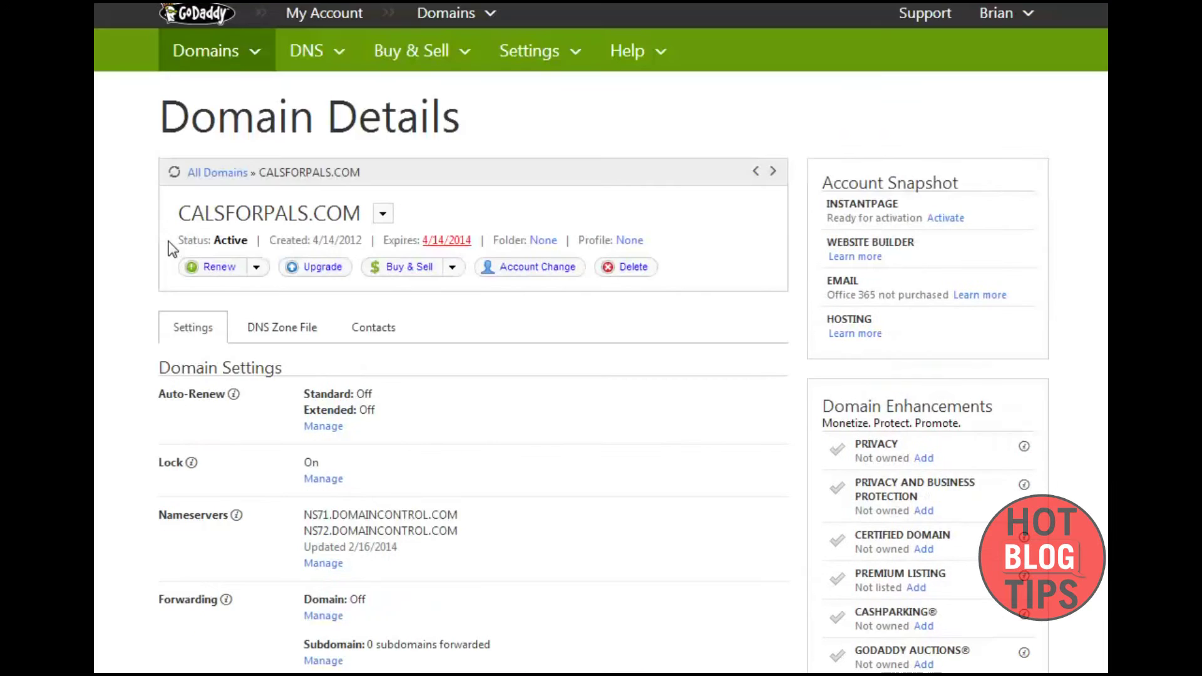
pyautogui.click(221, 178)
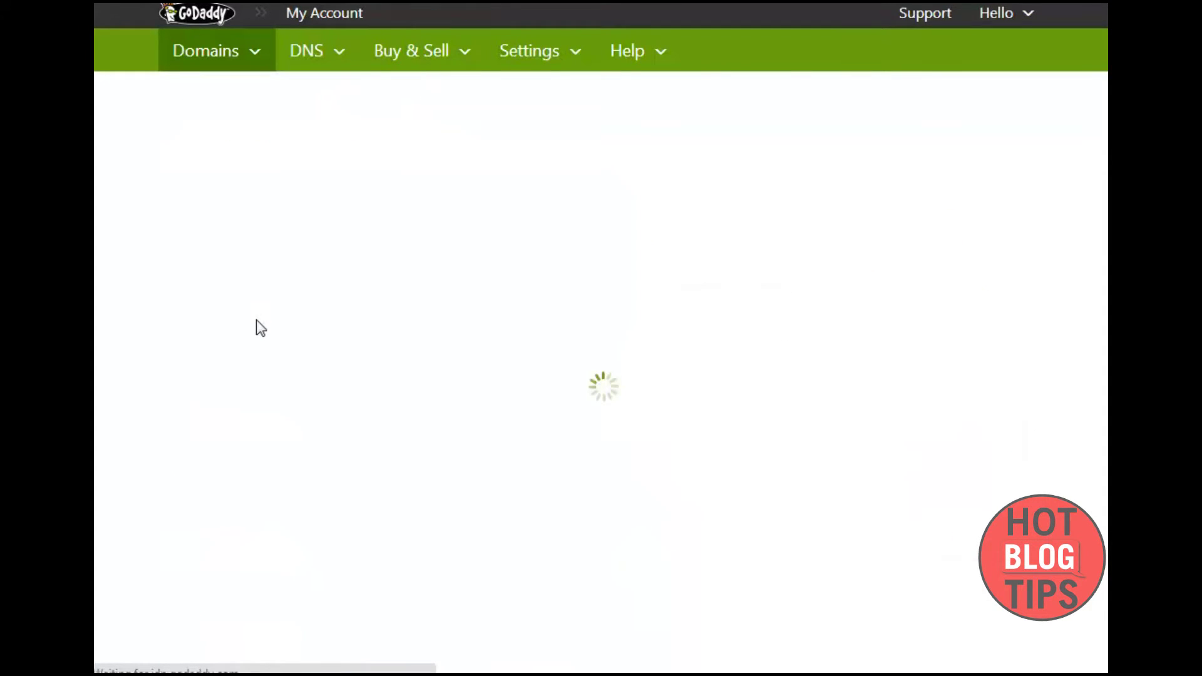
pyautogui.click(284, 258)
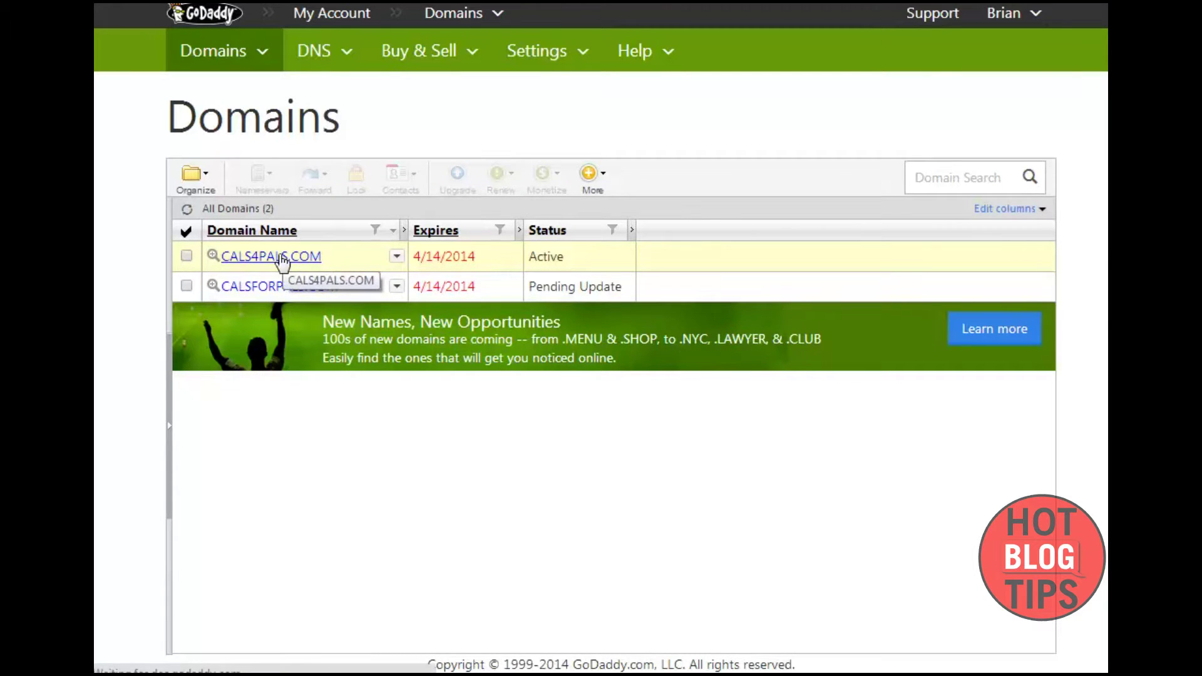
pyautogui.scroll(-2, 172, 454)
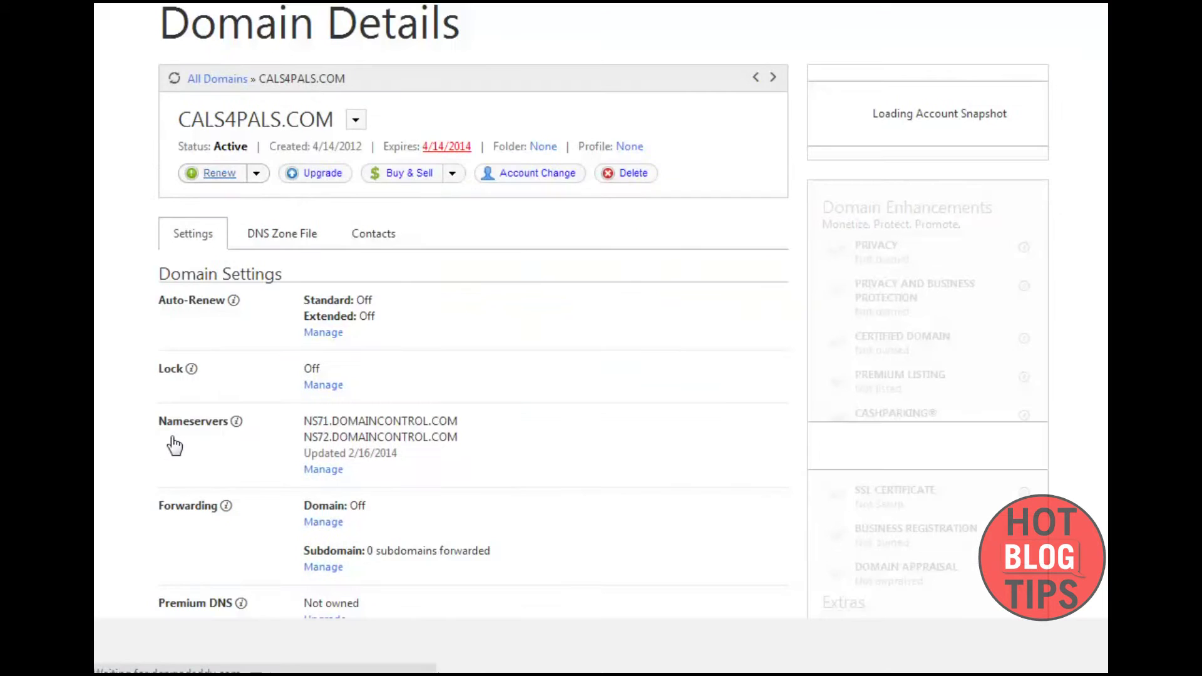
pyautogui.scroll(-2, 176, 444)
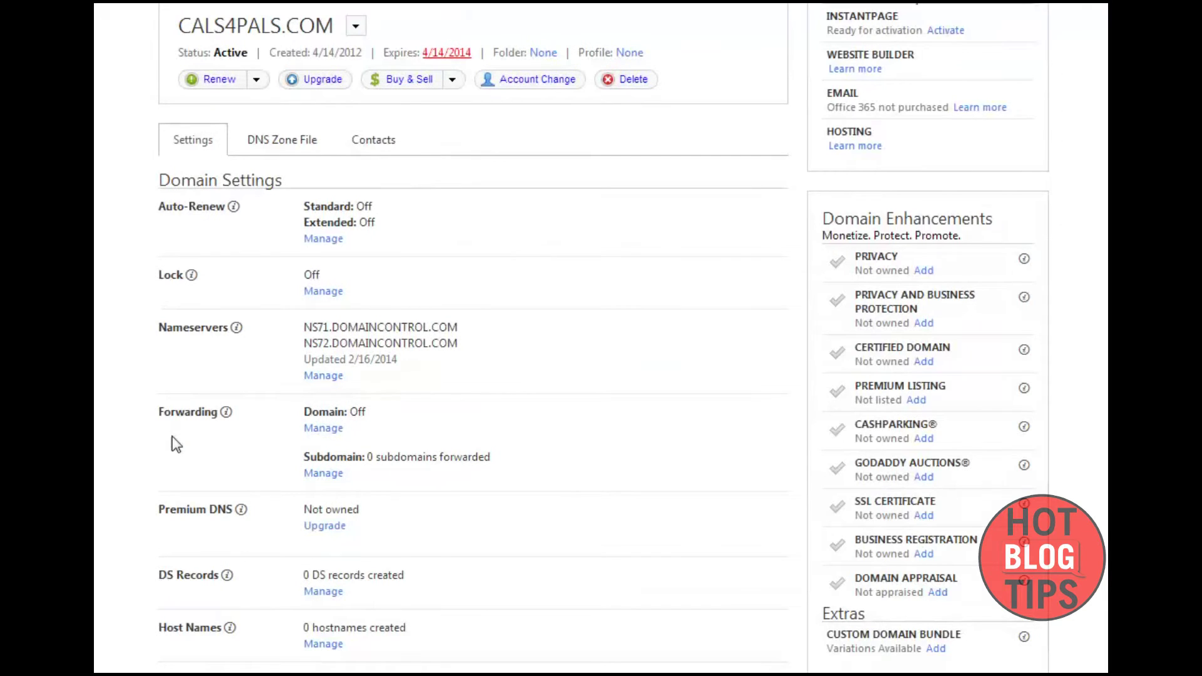
pyautogui.scroll(-2, 175, 444)
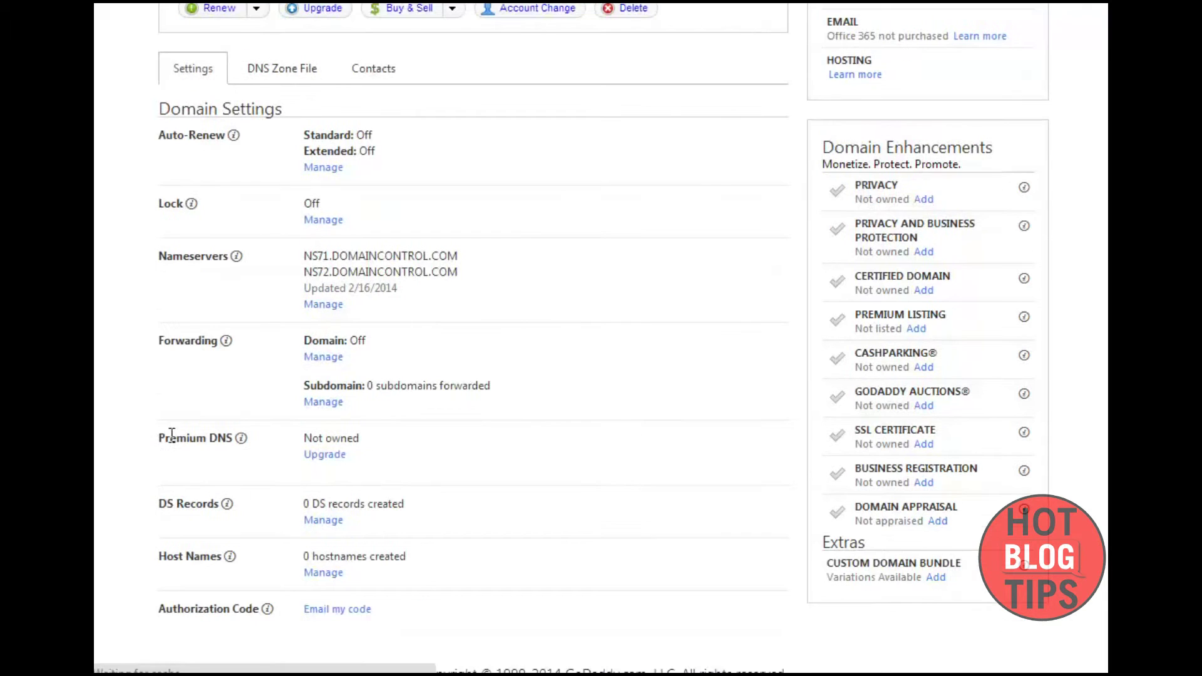
pyautogui.click(360, 611)
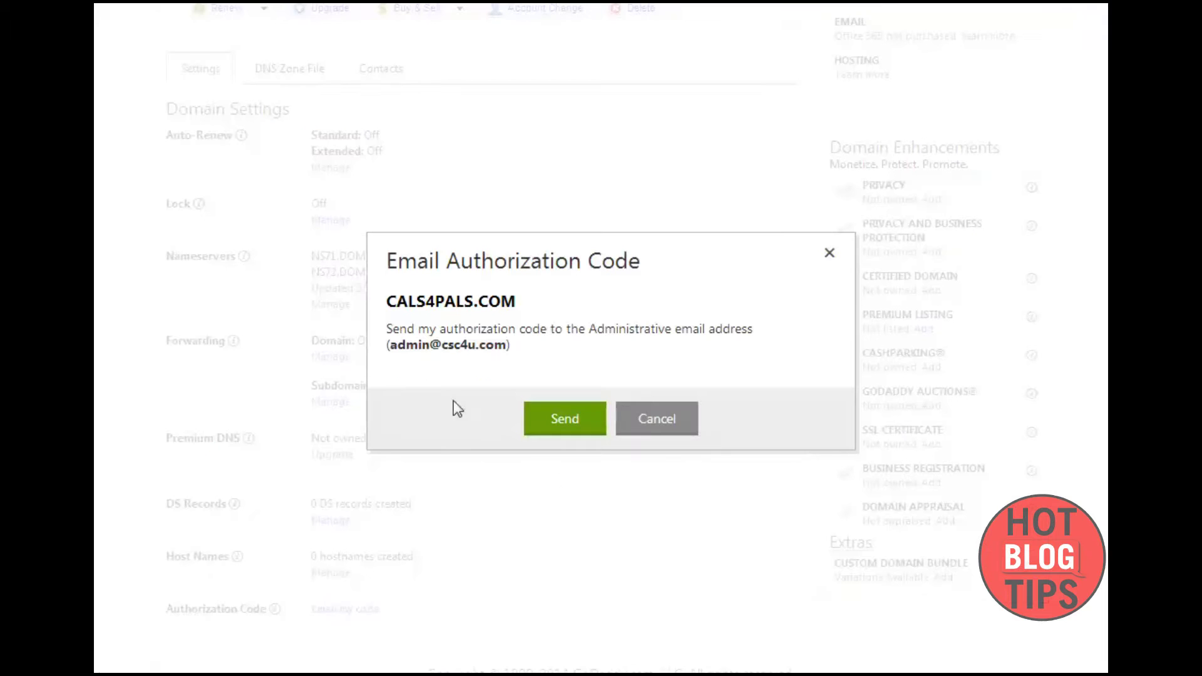
pyautogui.click(570, 424)
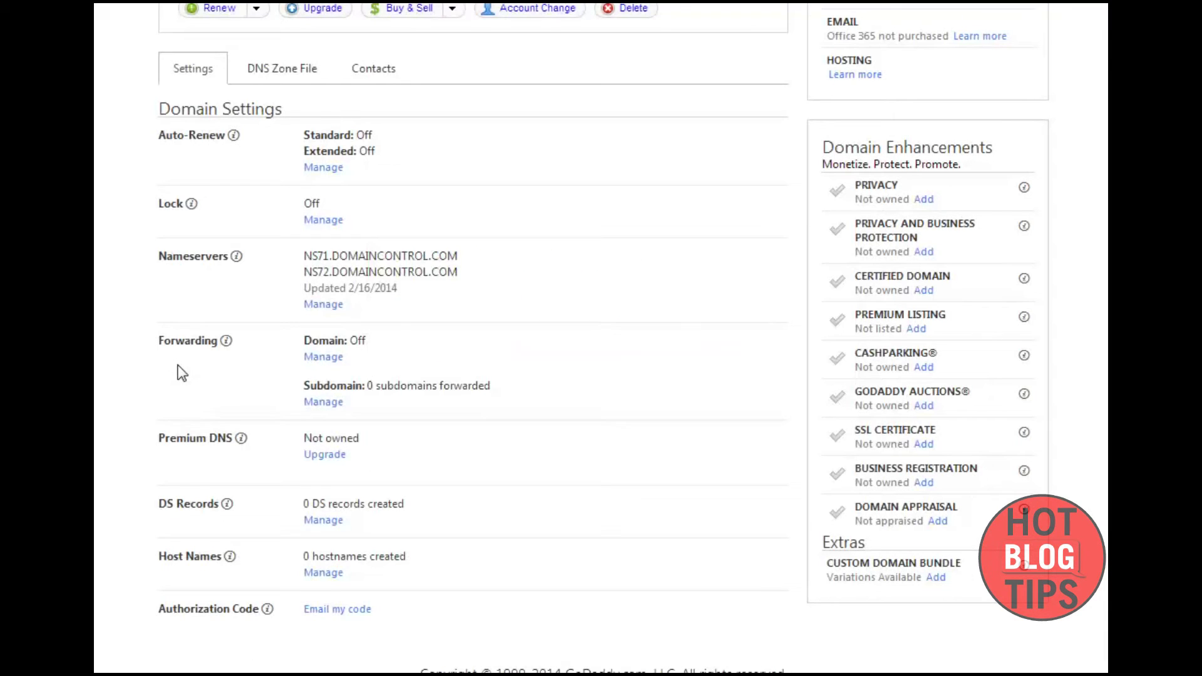
pyautogui.scroll(5, 184, 366)
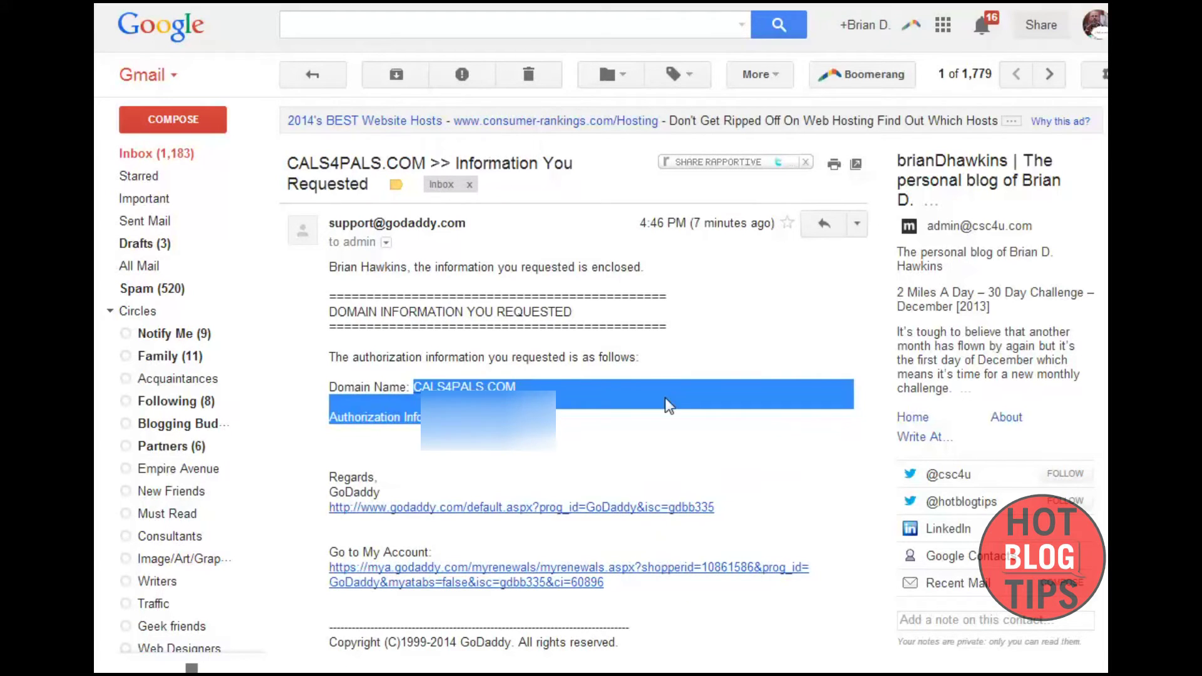
# - Switch from the authorization email in Gmail to Namecheap and open the bulk options for transferring domains
pyautogui.click(665, 397)
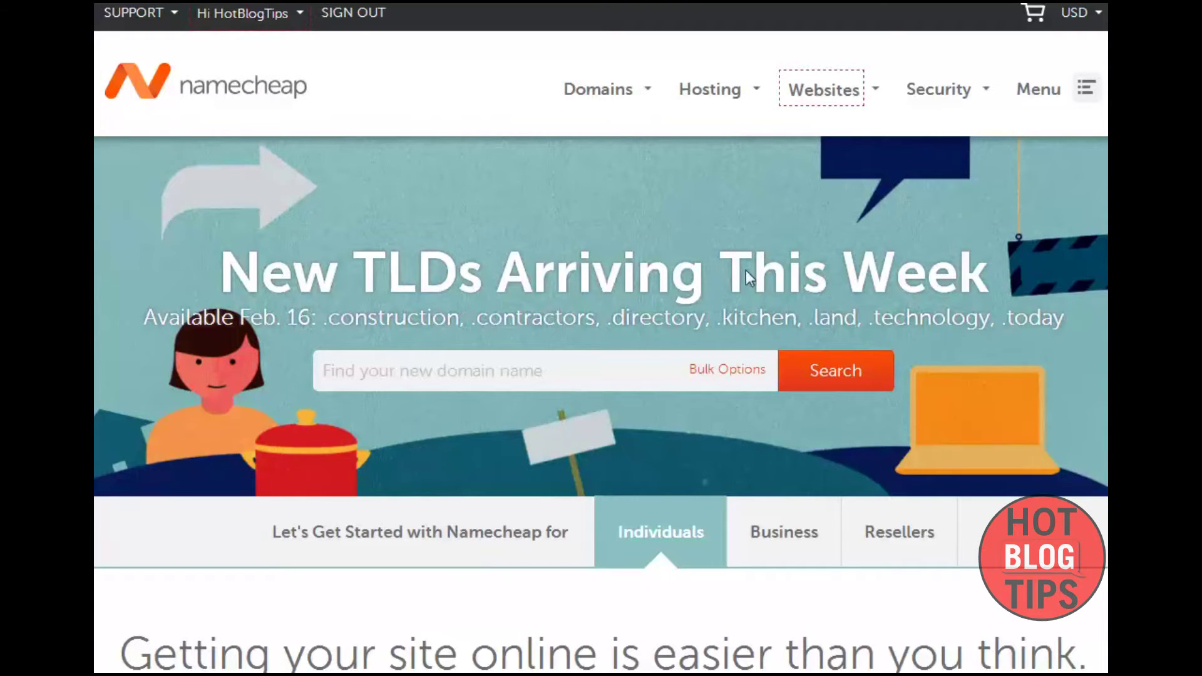
pyautogui.moveTo(626, 100)
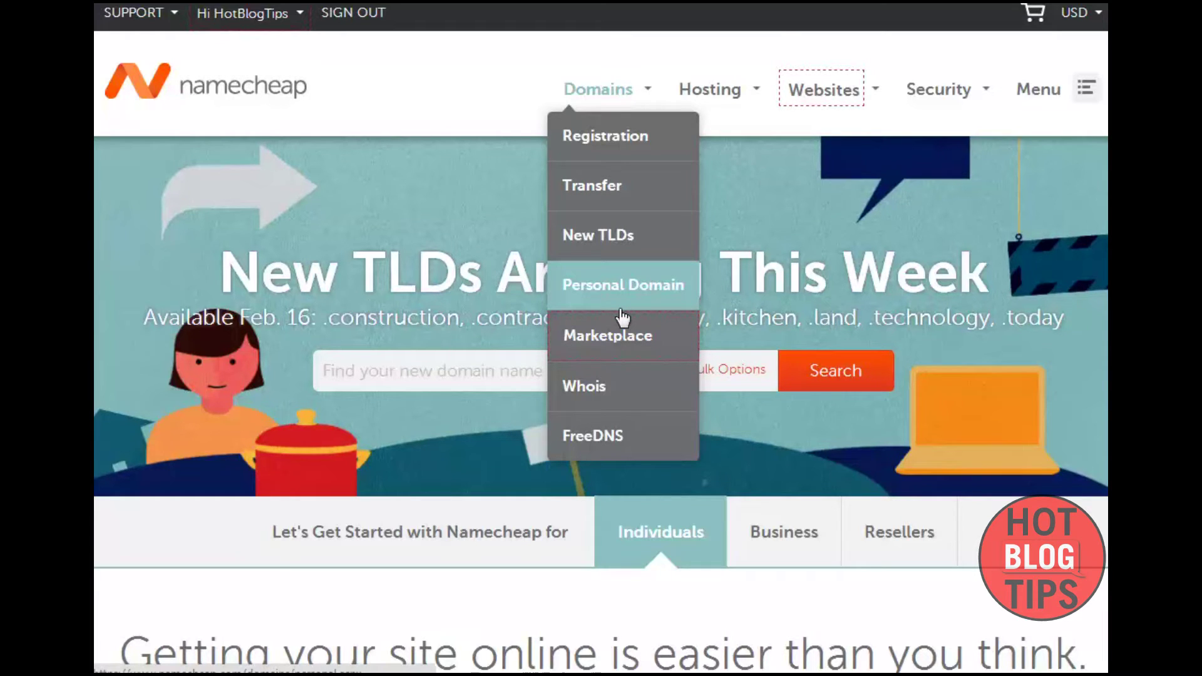
pyautogui.click(614, 191)
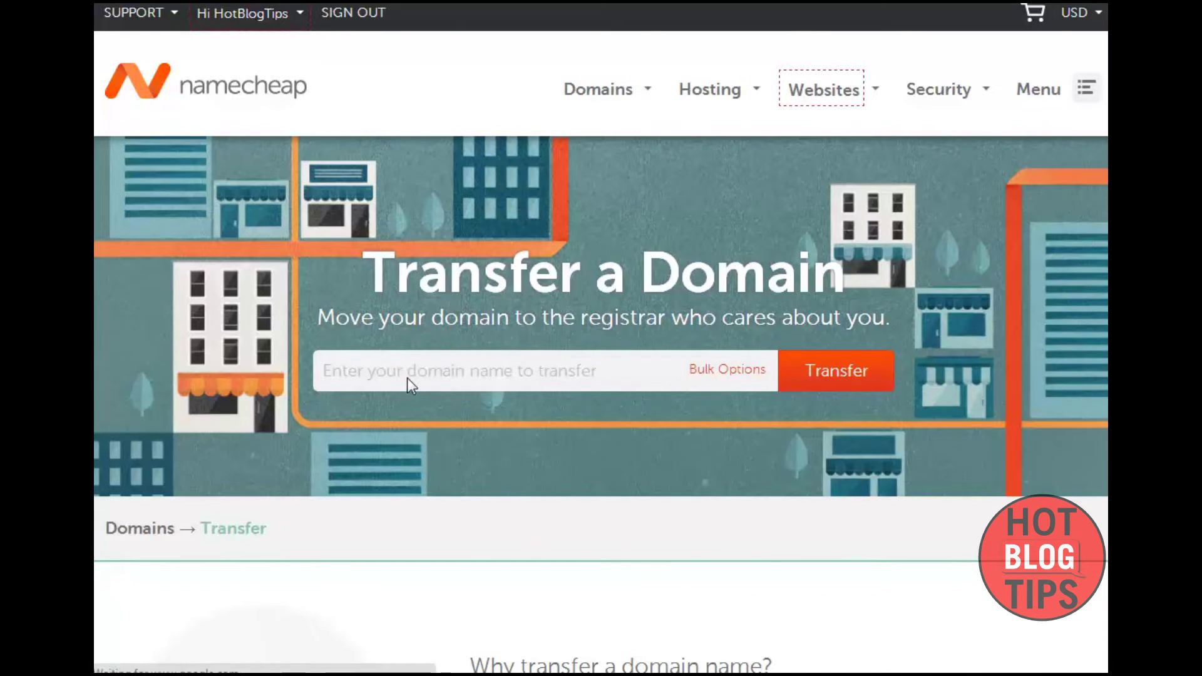
pyautogui.click(723, 370)
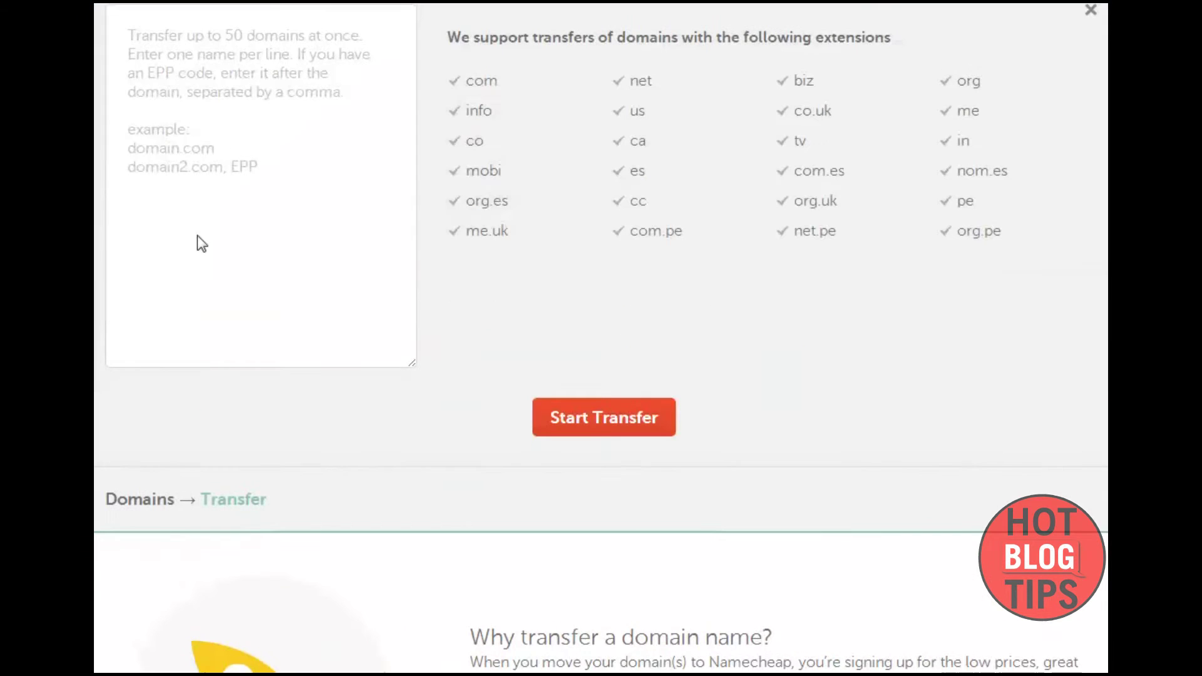
# - Paste CALSFORPALS.COM and CALS4PALS.COM with their authorization codes into the bulk transfer list and start the transfer
pyautogui.click(272, 68)
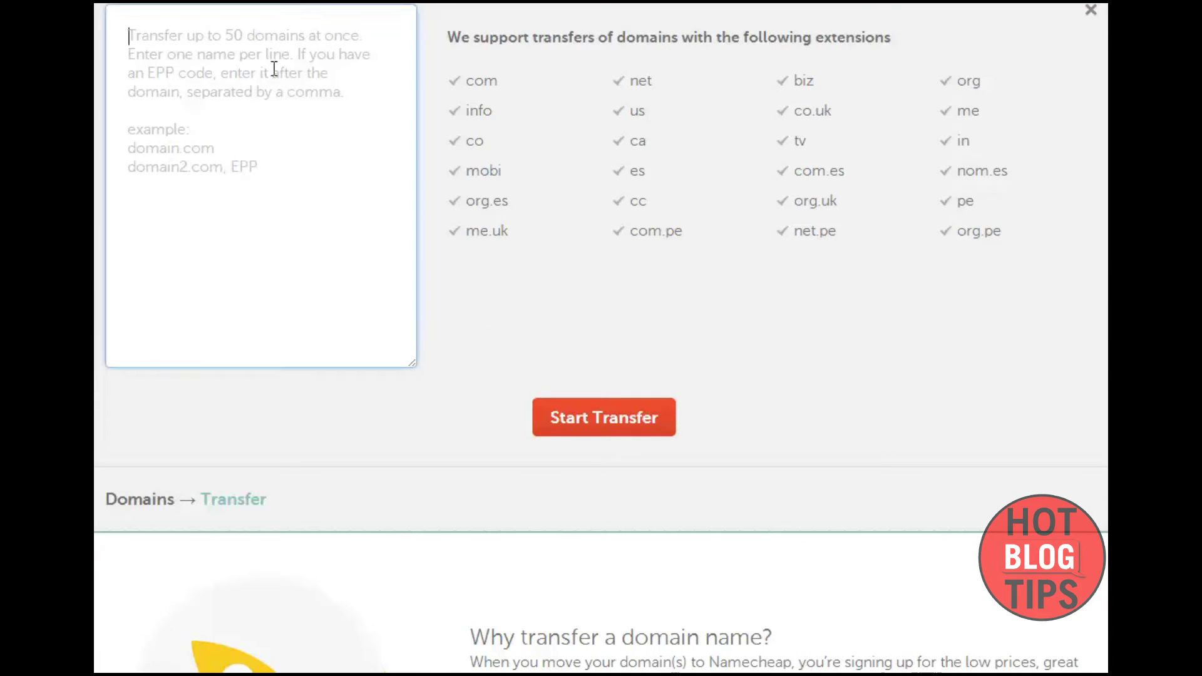
pyautogui.hotkey('ctrl', 'v')
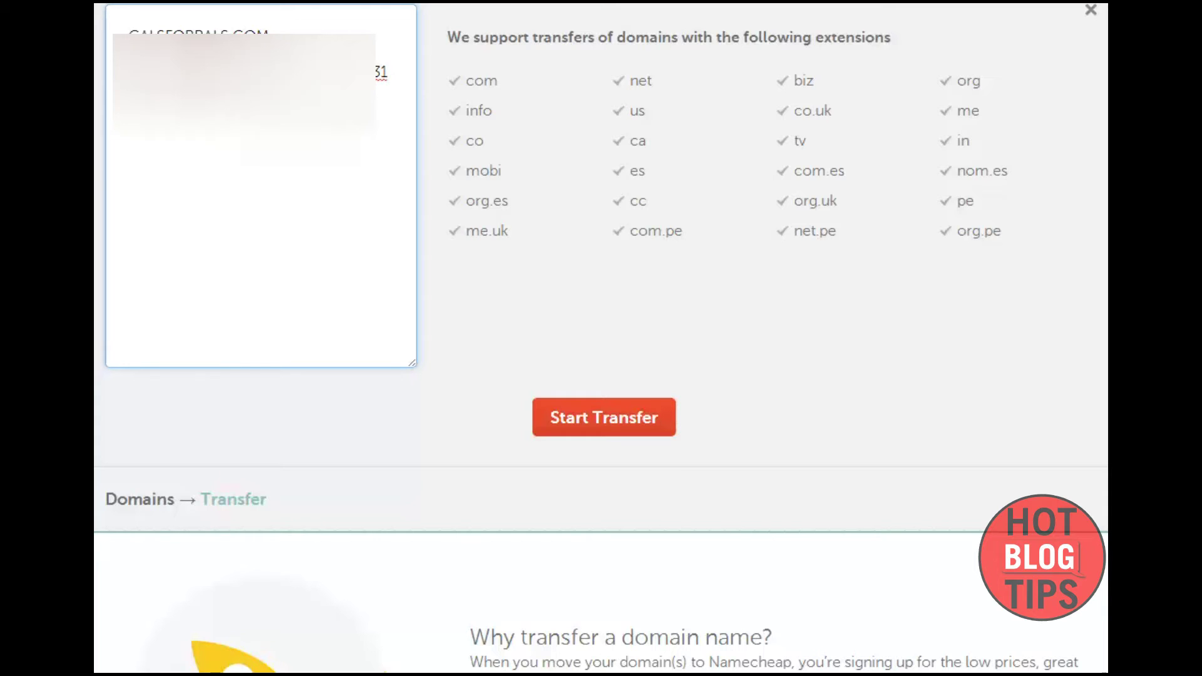
pyautogui.click(572, 431)
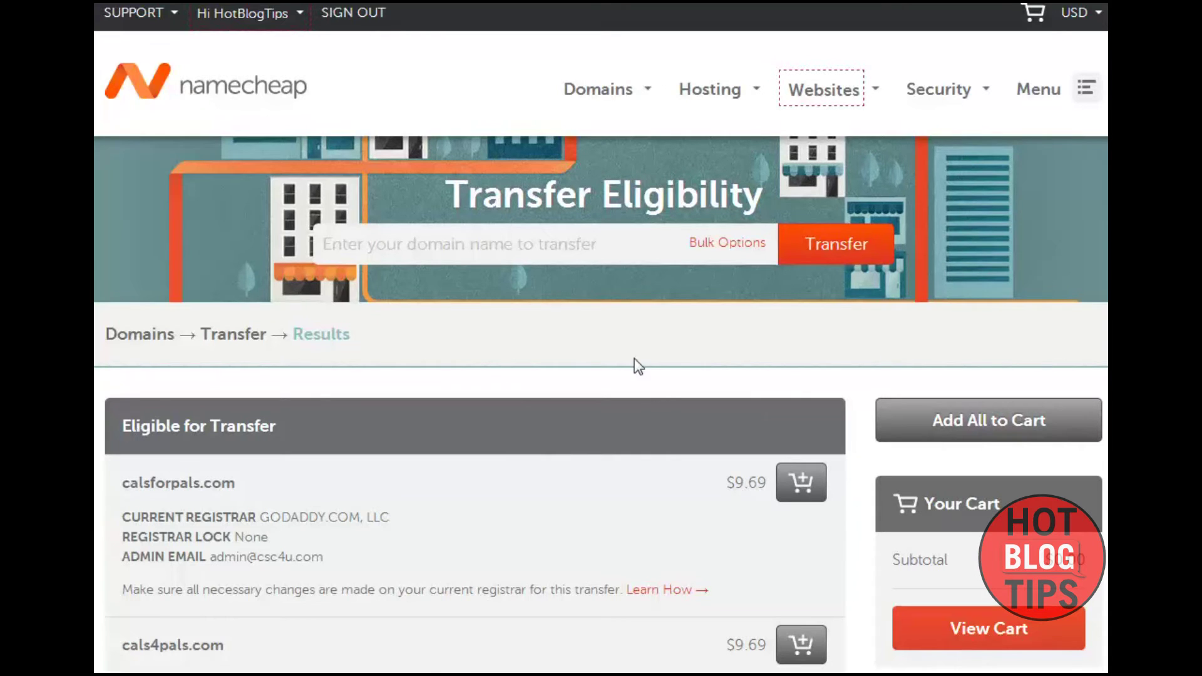
pyautogui.scroll(-2, 634, 358)
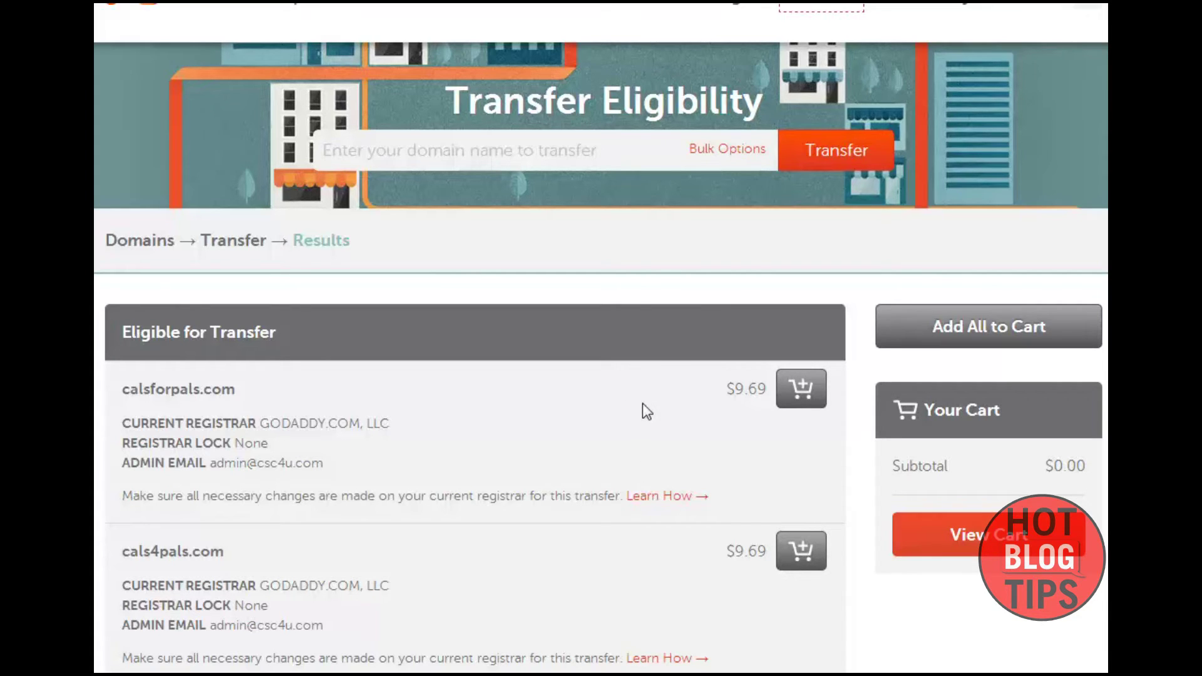
pyautogui.scroll(-2, 673, 455)
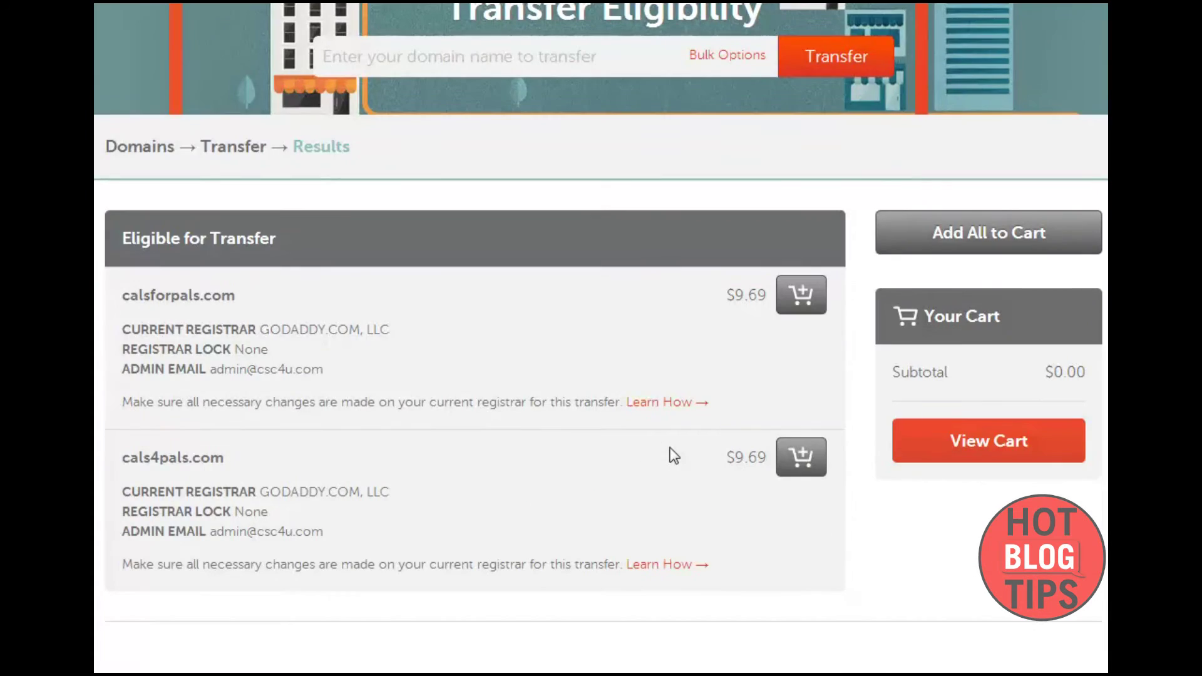
# - Add the calsforpals.com and cals4pals.com transfers to the cart and view the cart
pyautogui.click(800, 295)
pyautogui.click(801, 457)
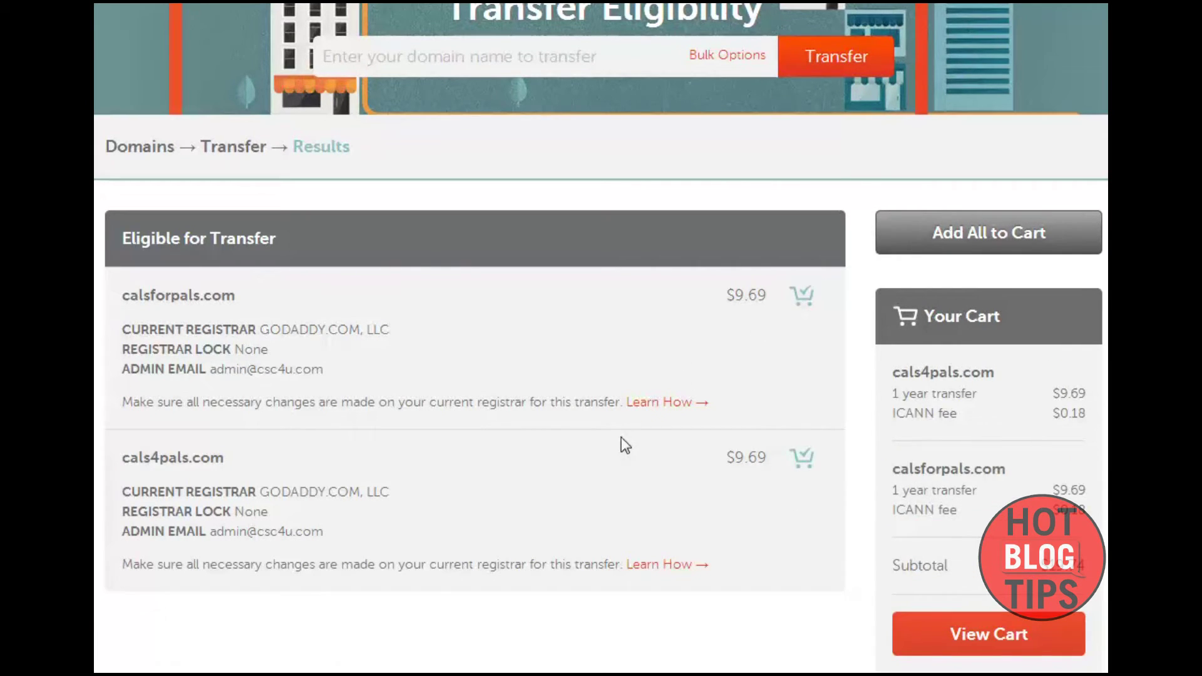
pyautogui.scroll(-3, 621, 437)
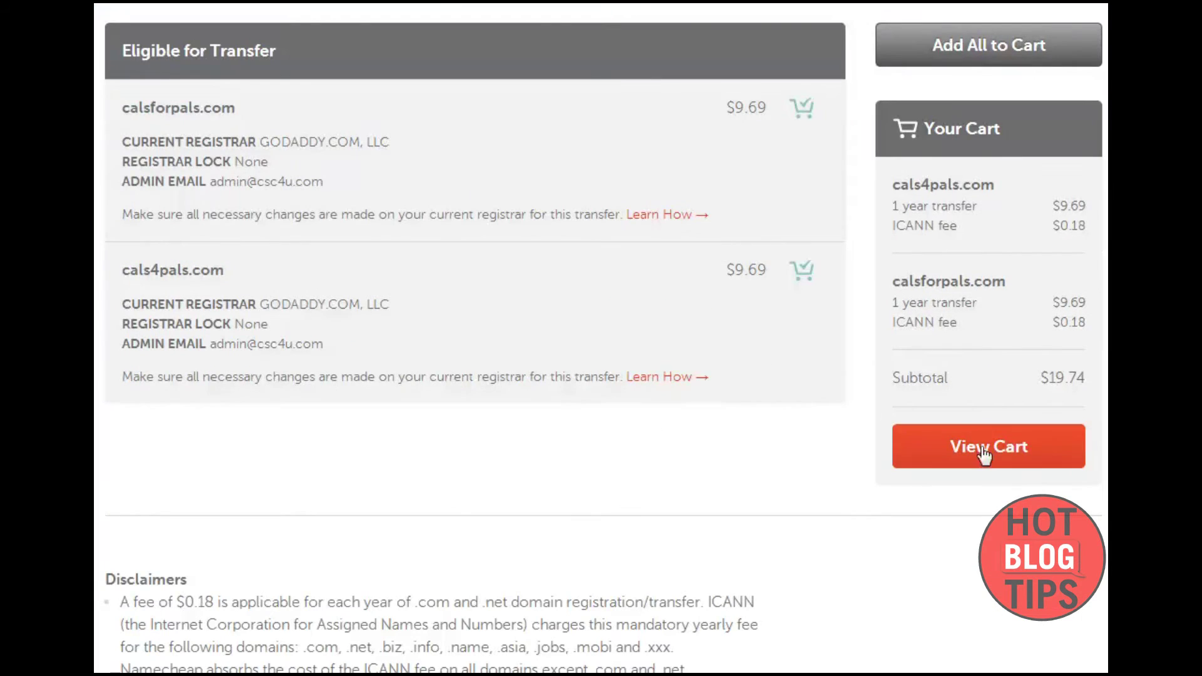
pyautogui.click(980, 451)
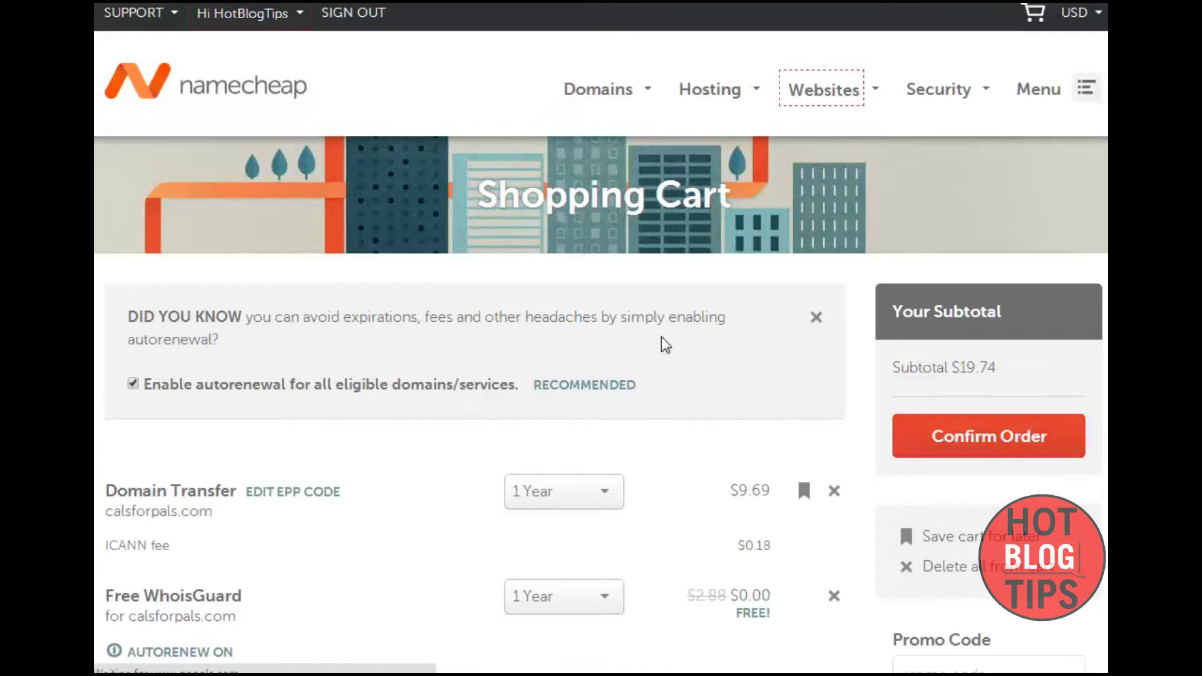
# - Disable autorenewal for all eligible domains and services, and remove the Free WhoisGuard for calsforpals.com from the cart
pyautogui.scroll(-3, 676, 357)
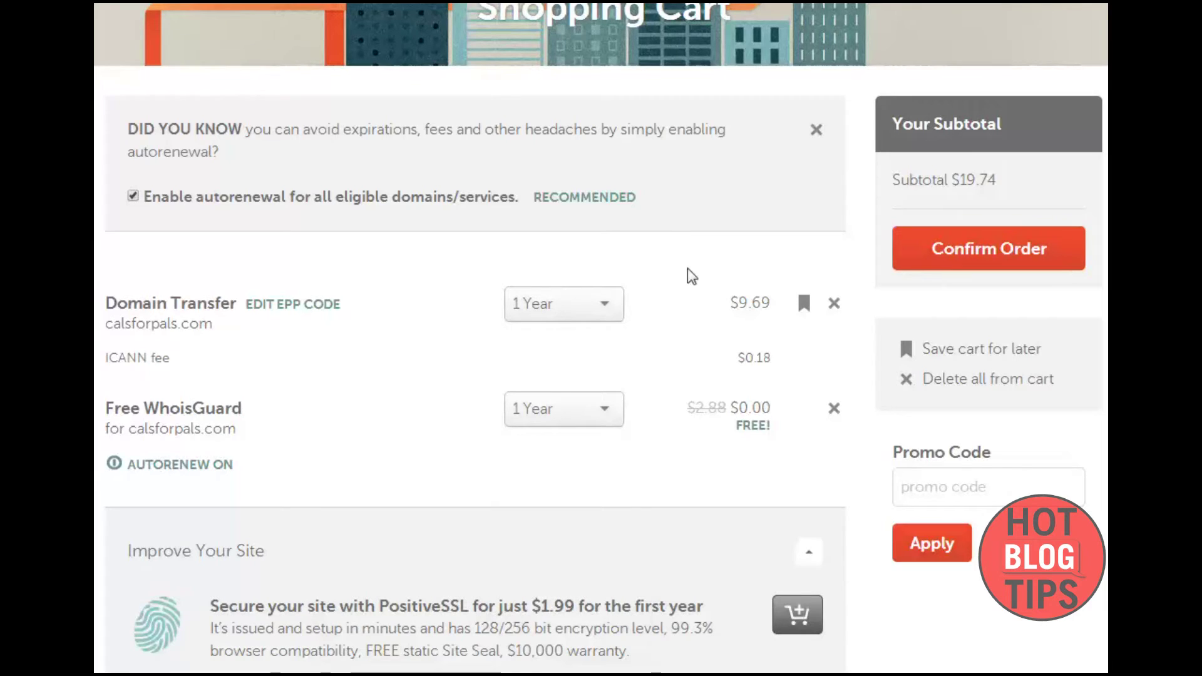
pyautogui.click(132, 197)
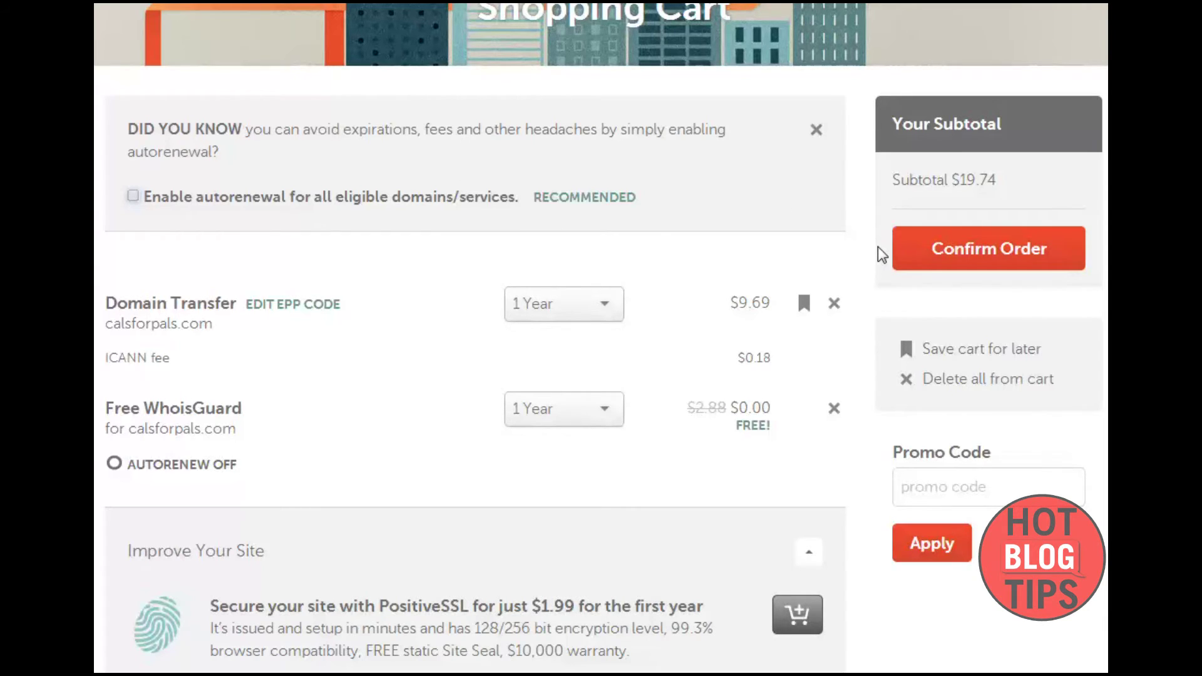
pyautogui.scroll(-3, 882, 254)
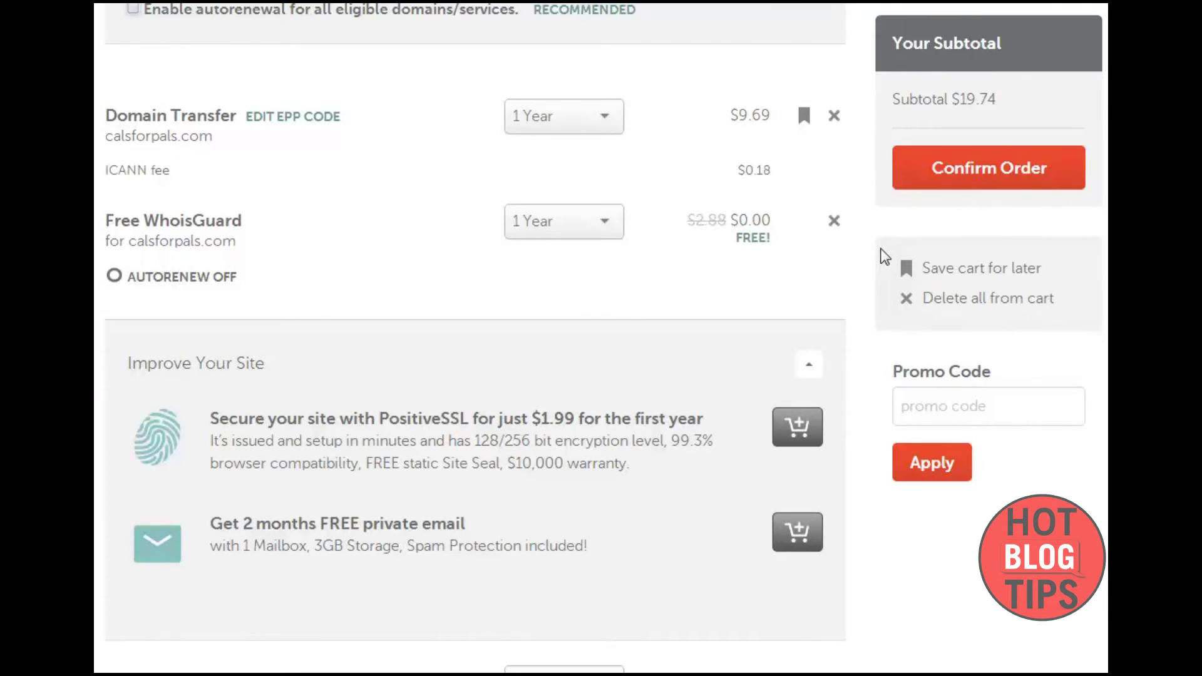
pyautogui.scroll(2, 336, 294)
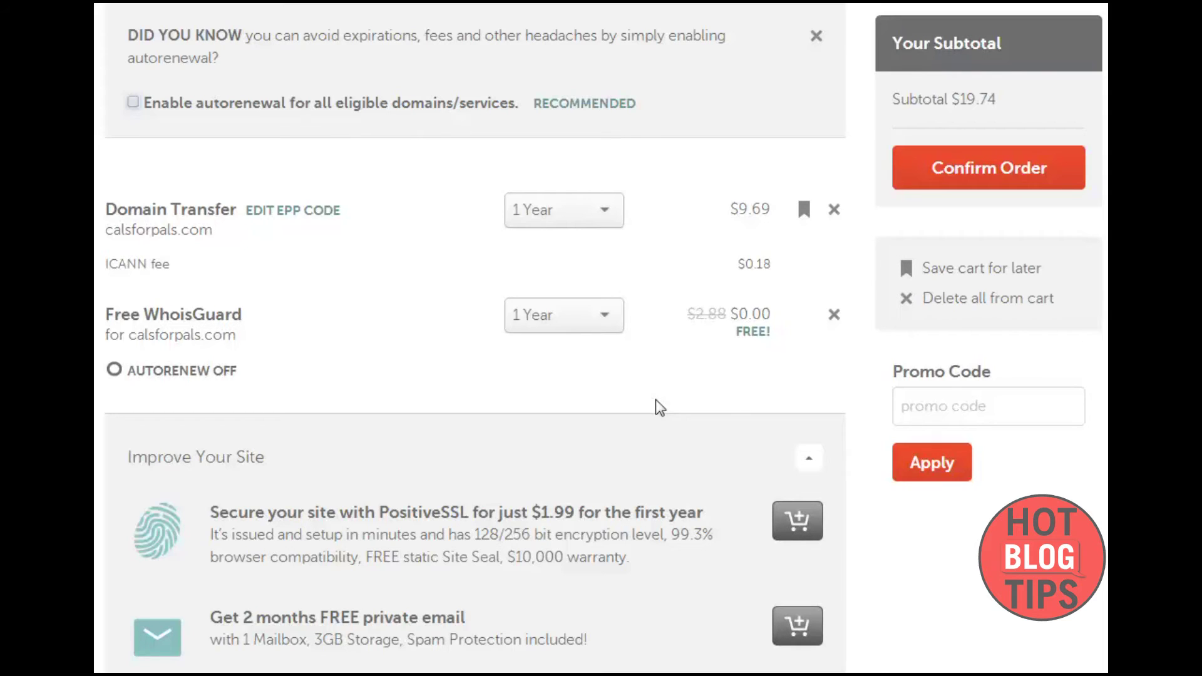
pyautogui.scroll(3, 718, 419)
pyautogui.scroll(-2, 726, 424)
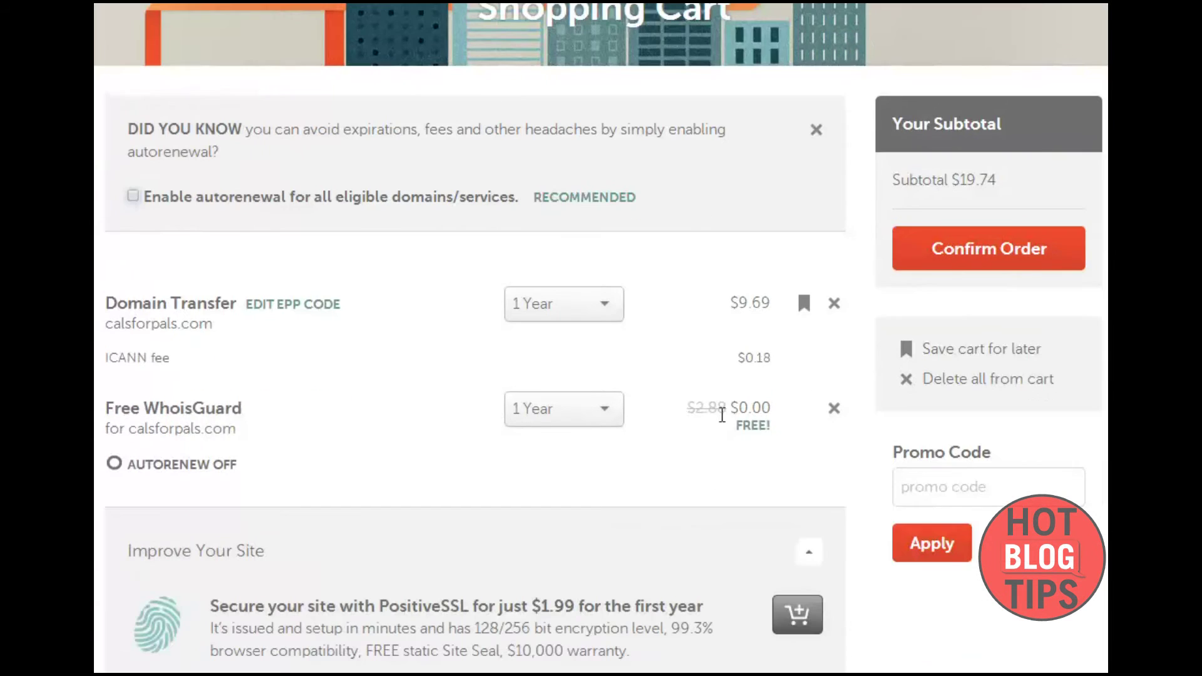
pyautogui.click(833, 416)
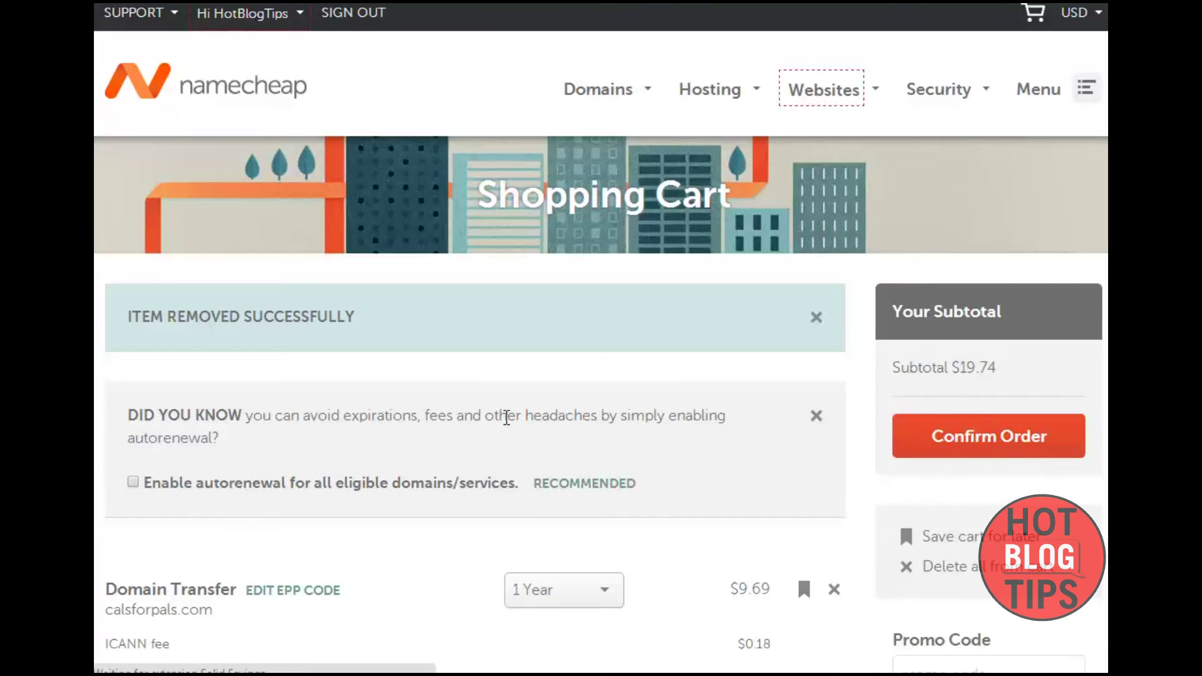
pyautogui.scroll(-5, 507, 417)
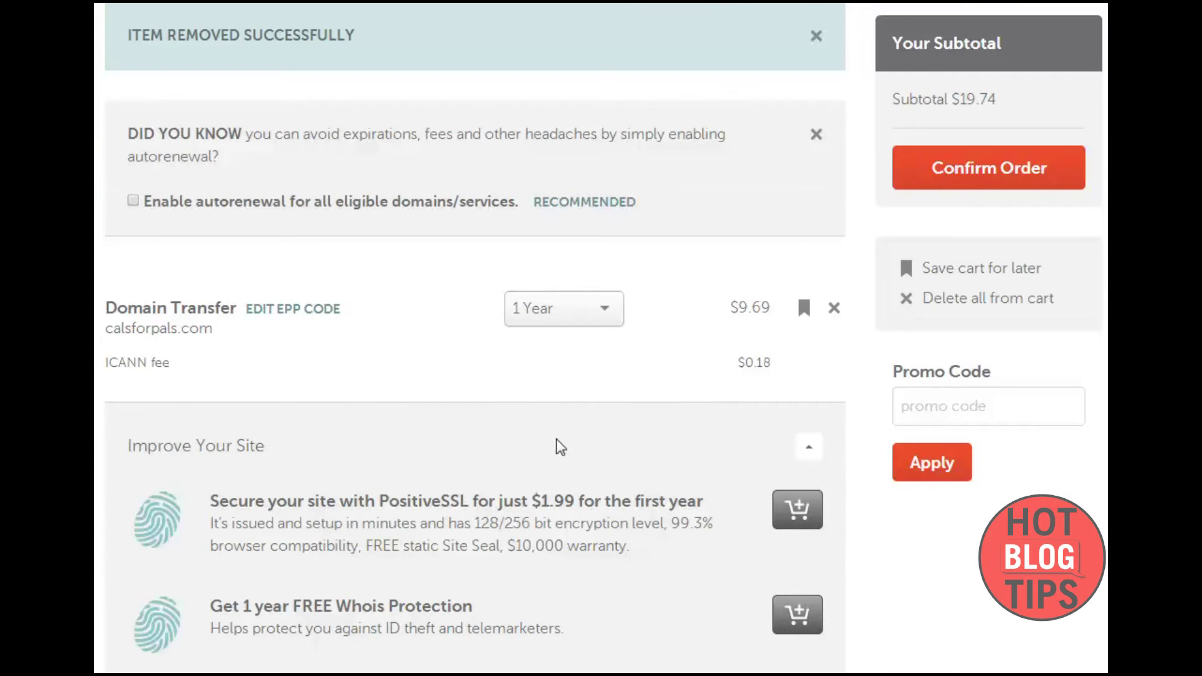
# - Try to apply the promo code NEWYEAR to the cart and confirm the order
pyautogui.scroll(-3, 670, 473)
pyautogui.scroll(5, 671, 473)
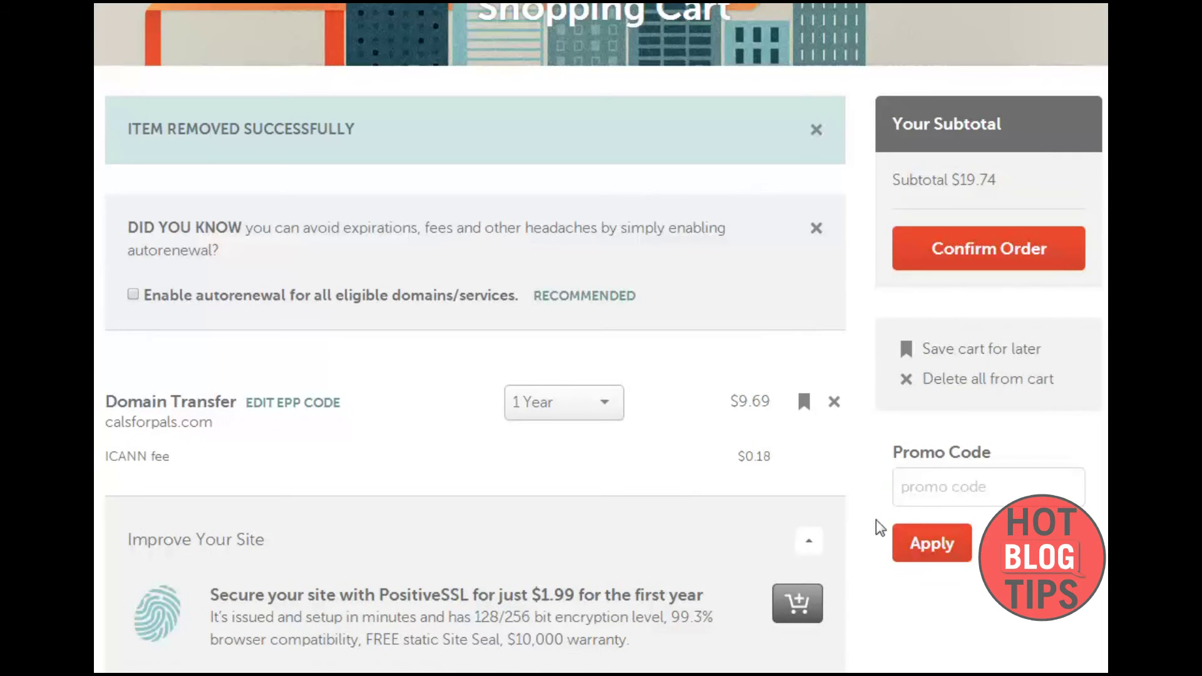
pyautogui.click(932, 480)
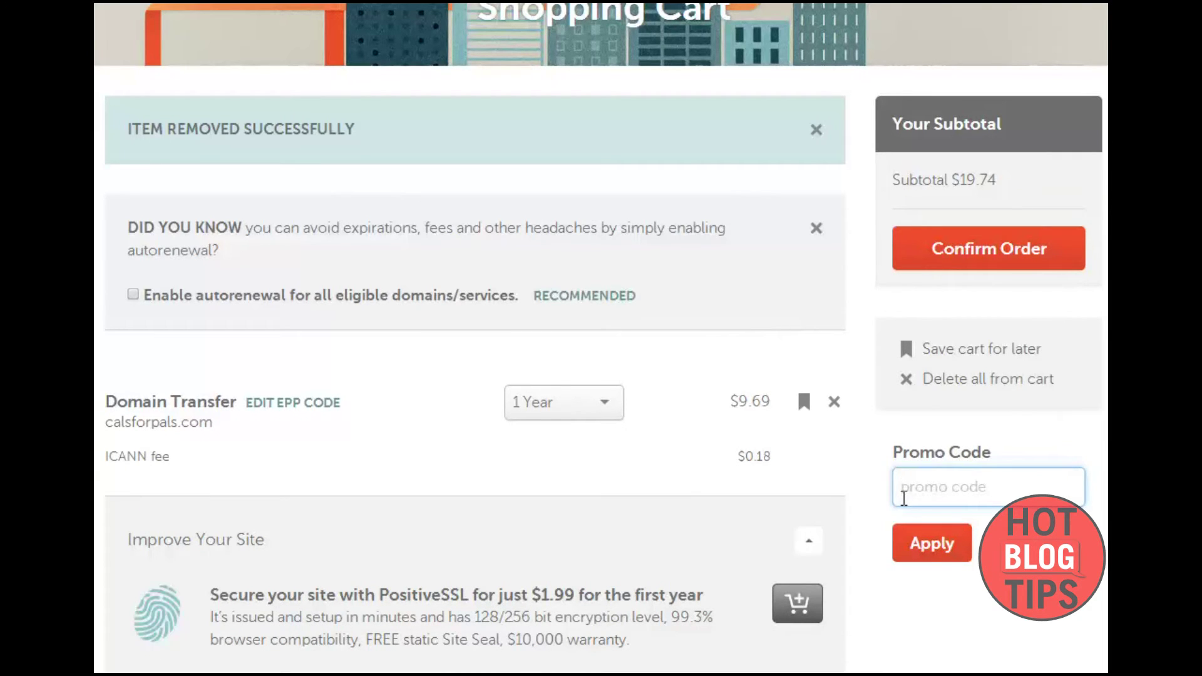
pyautogui.click(1021, 640)
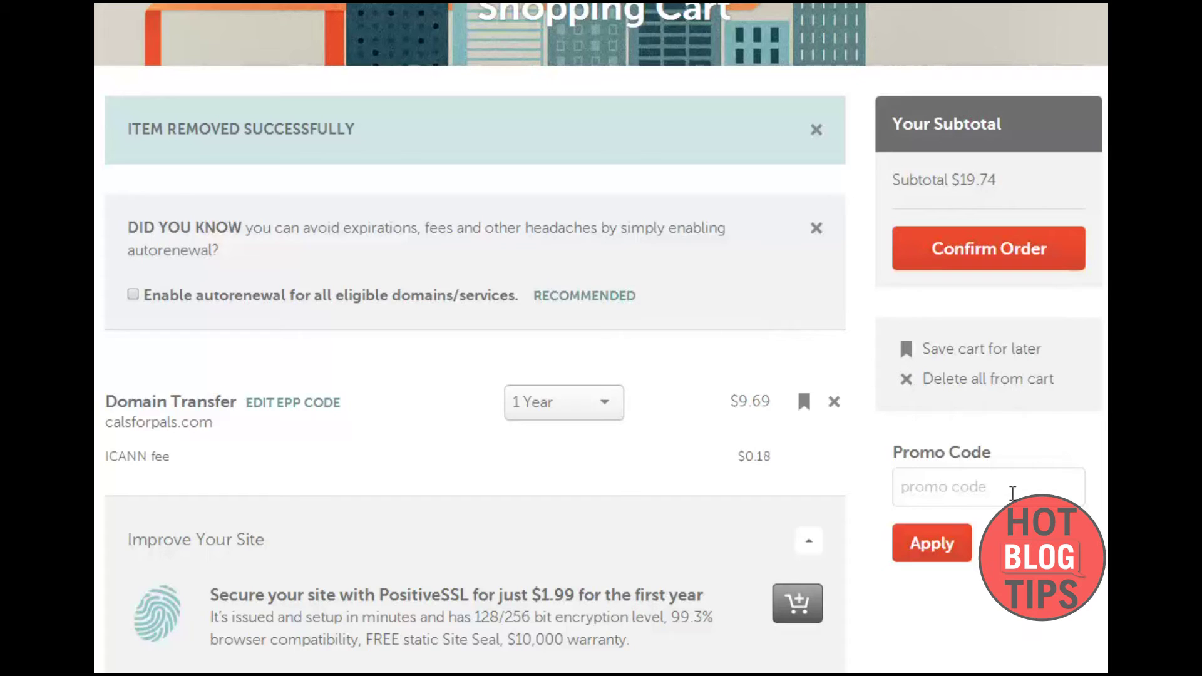
pyautogui.click(1012, 491)
pyautogui.rightClick(1012, 491)
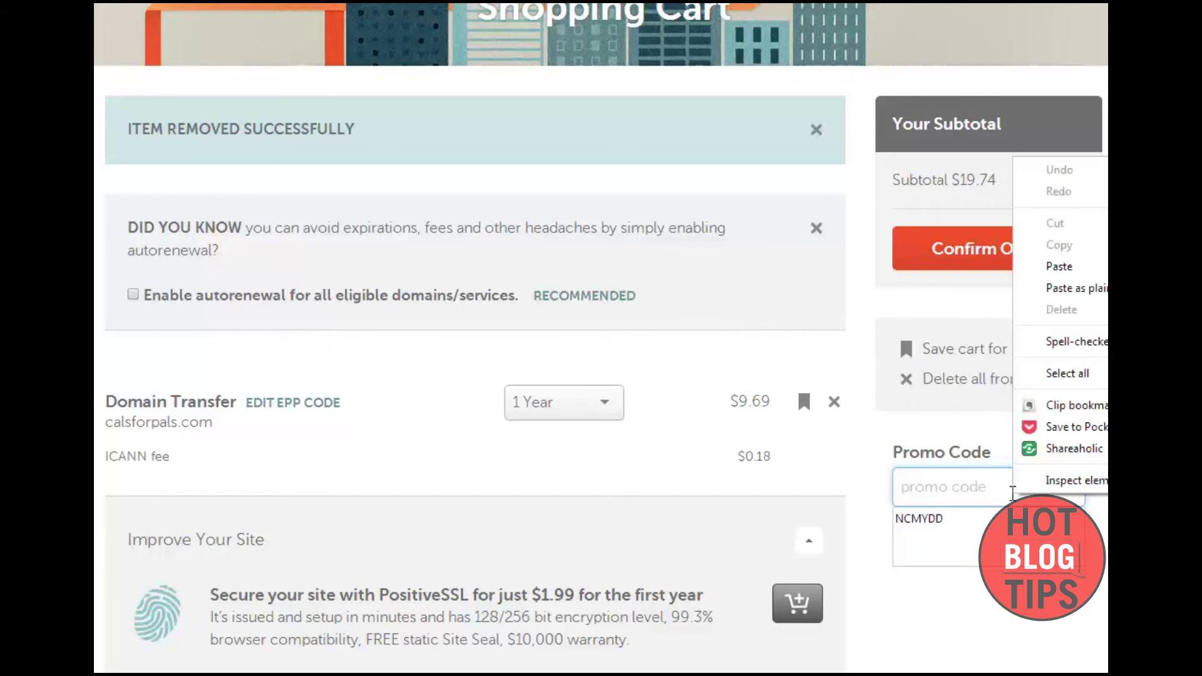
pyautogui.click(1058, 266)
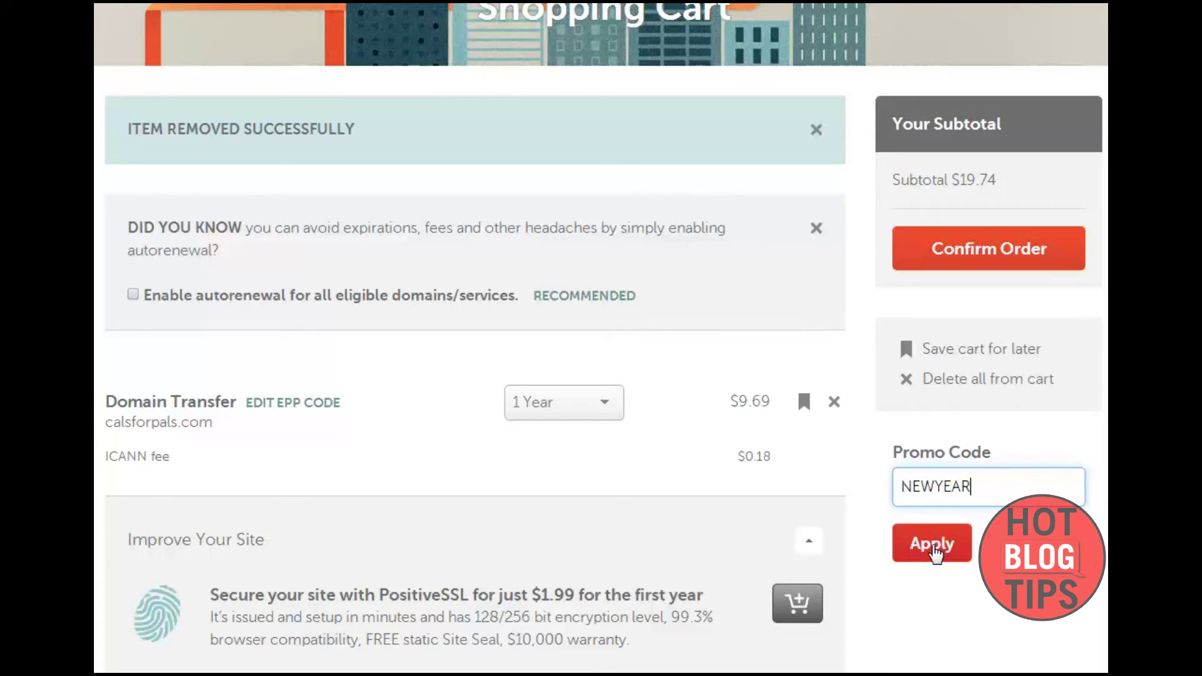
pyautogui.click(934, 550)
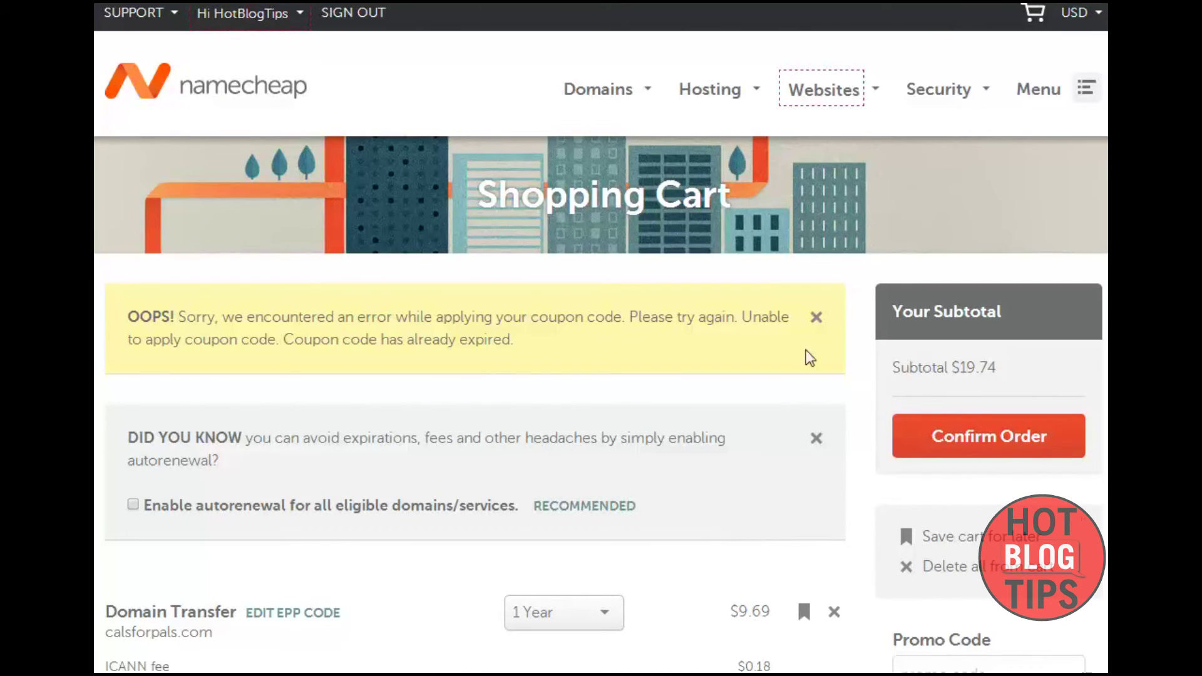
pyautogui.click(995, 446)
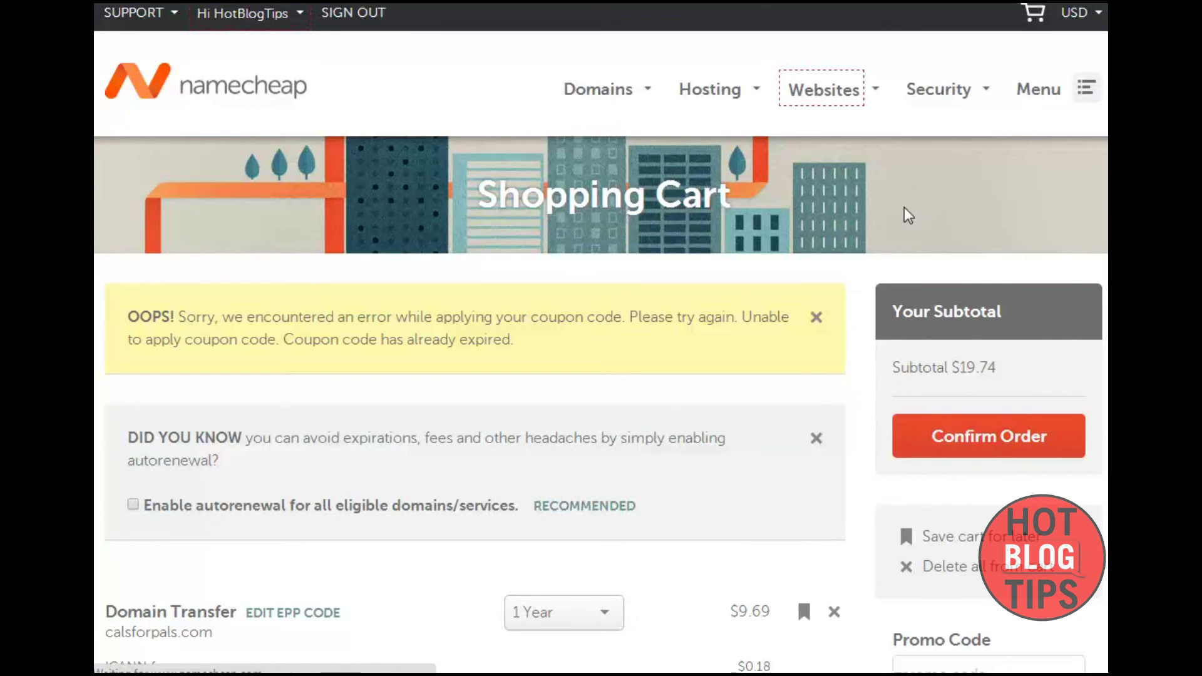
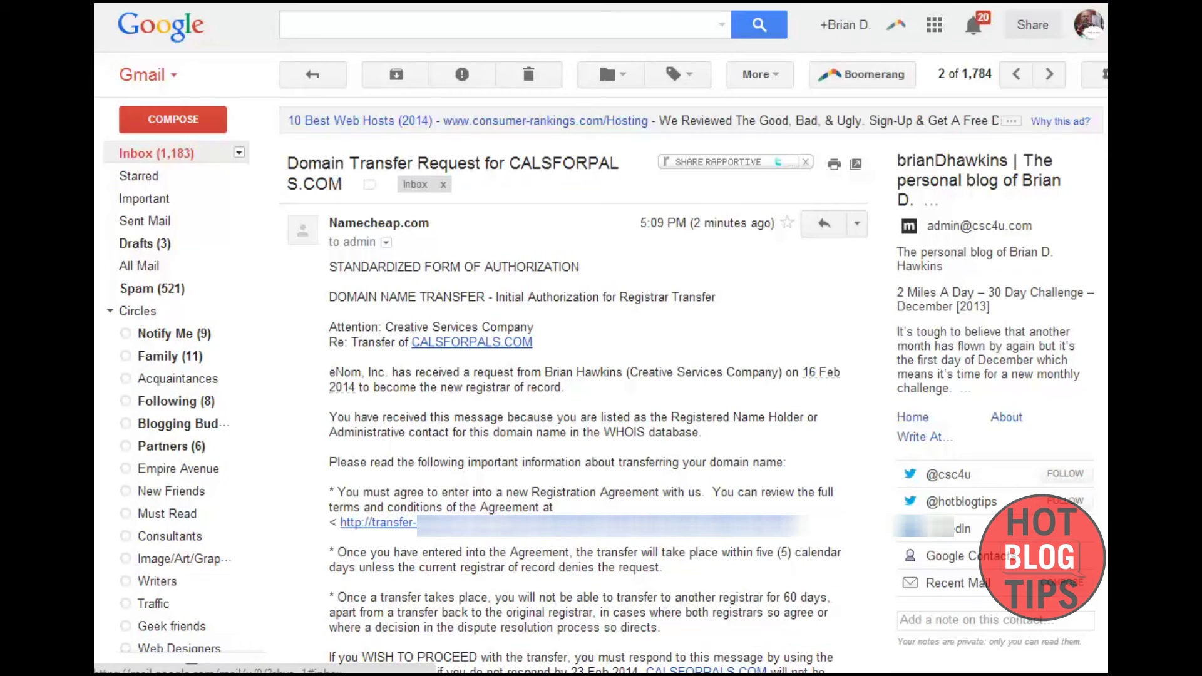
# - Open the transfer link in the CALSFORPALS.COM request email in Gmail, review the terms and submit the transfer approval
pyautogui.click(479, 525)
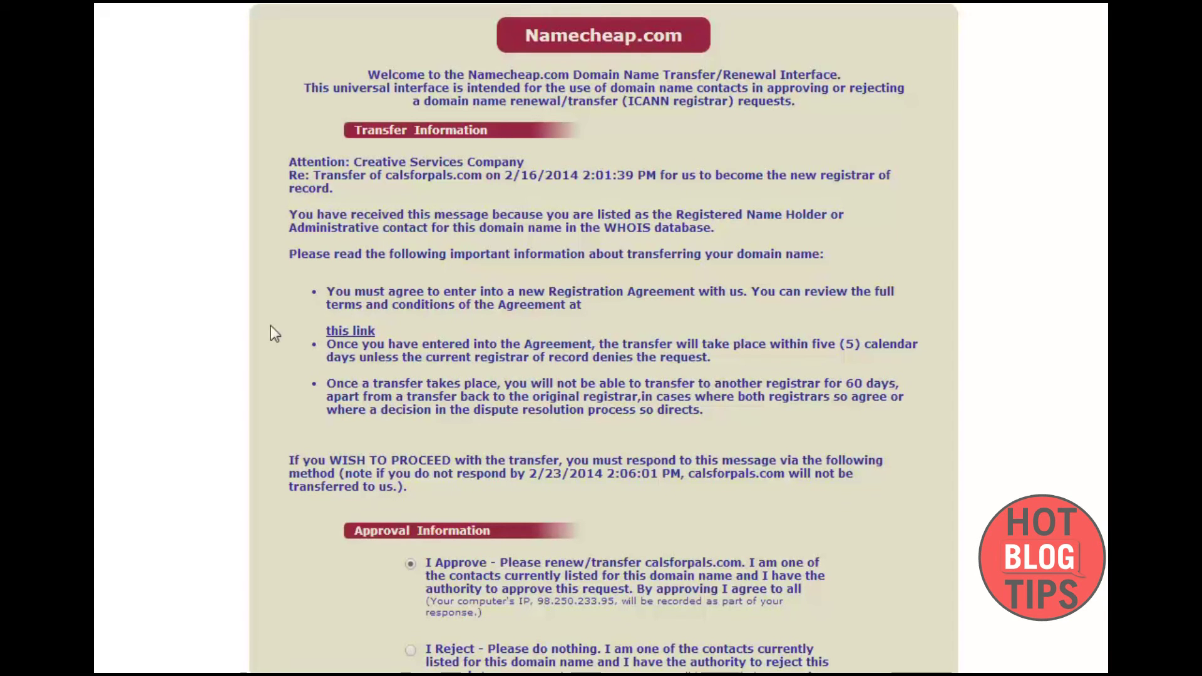
pyautogui.scroll(-3, 271, 326)
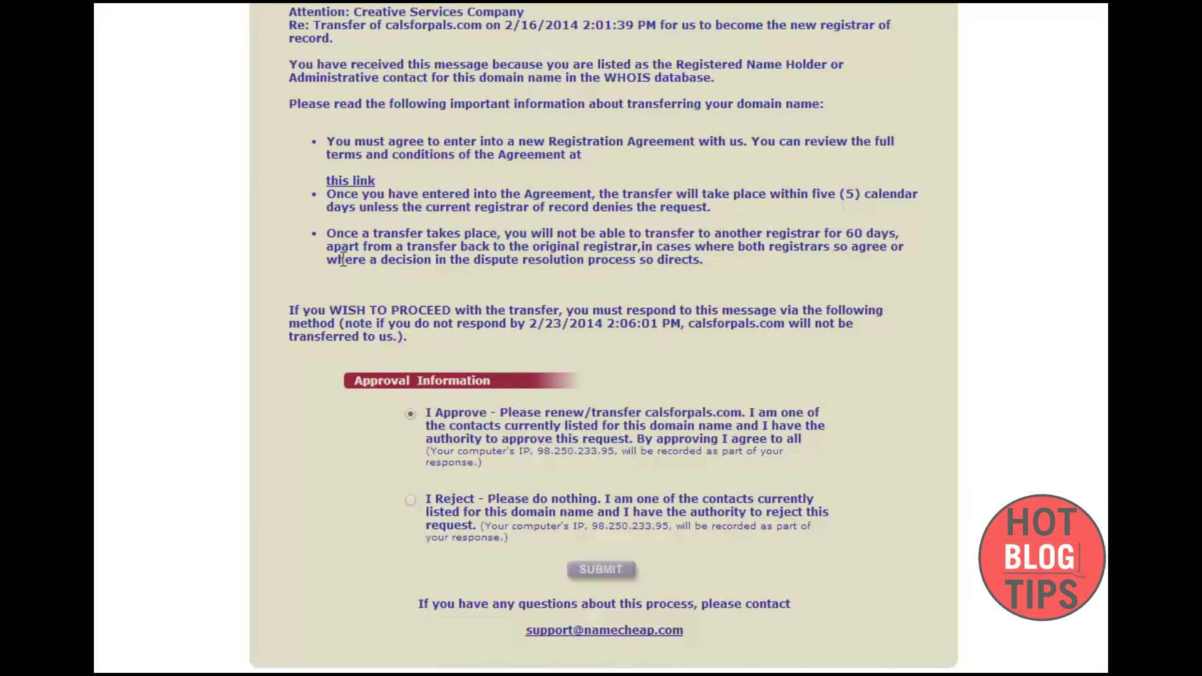
pyautogui.scroll(3, 343, 259)
pyautogui.scroll(-3, 436, 419)
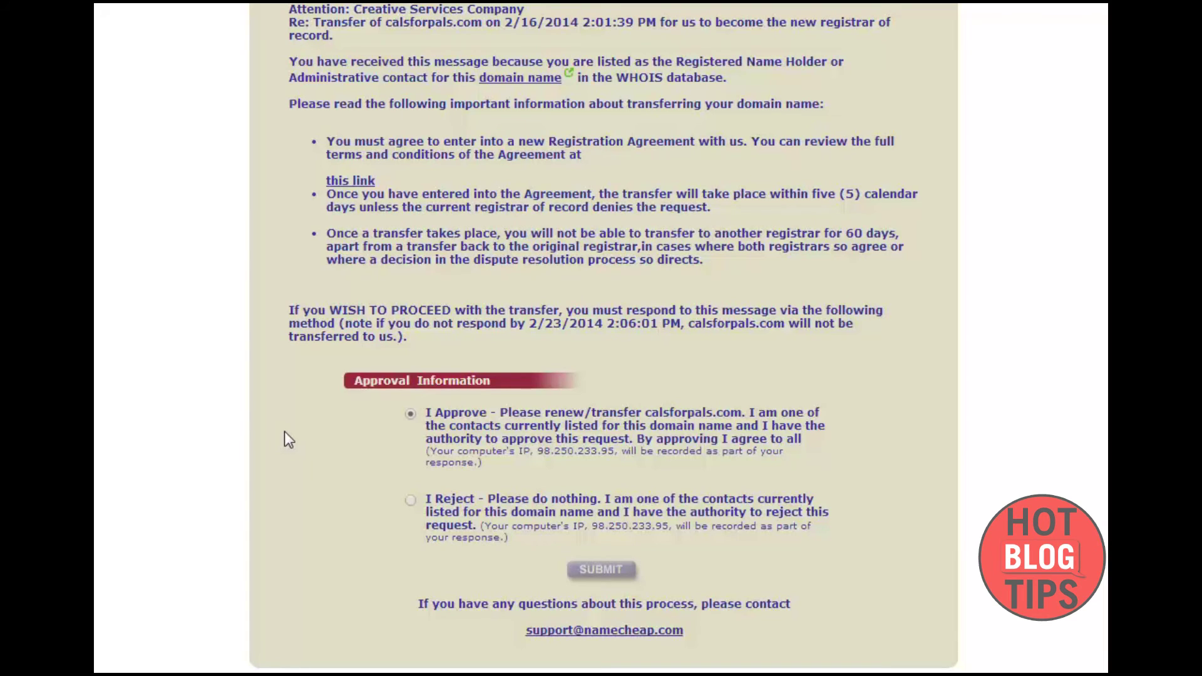
pyautogui.click(604, 571)
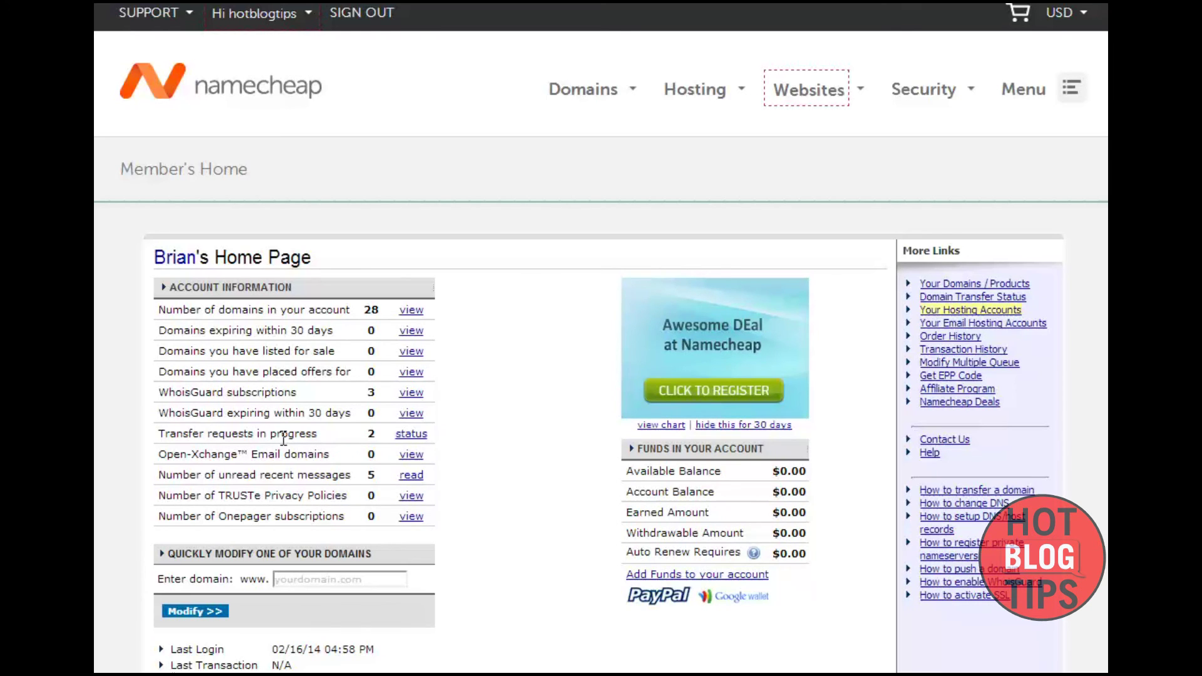
# - View the status of the transfer requests in progress in the Namecheap account, and return to the site's home page
pyautogui.click(398, 434)
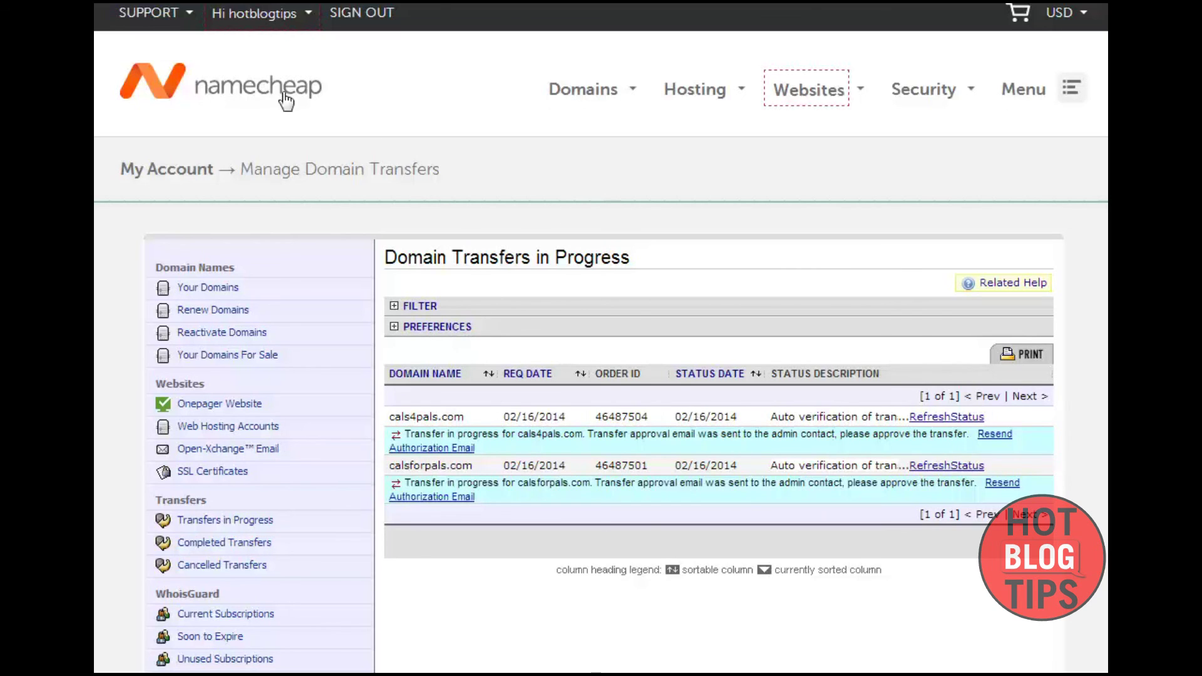
pyautogui.click(182, 79)
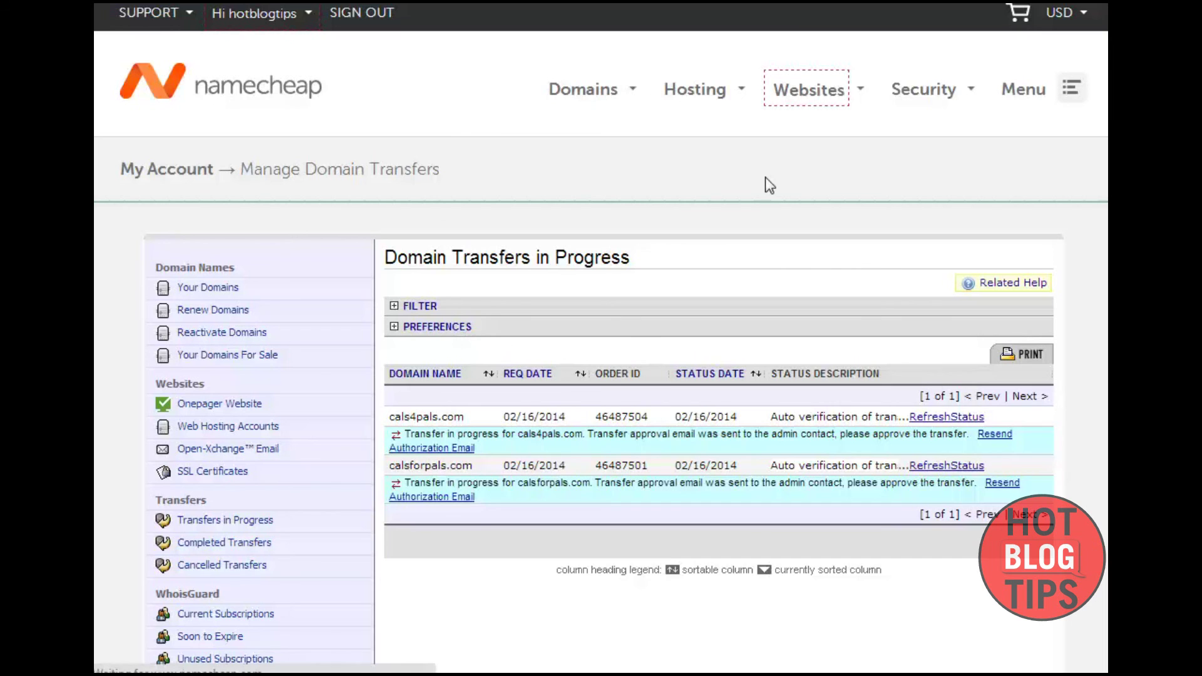